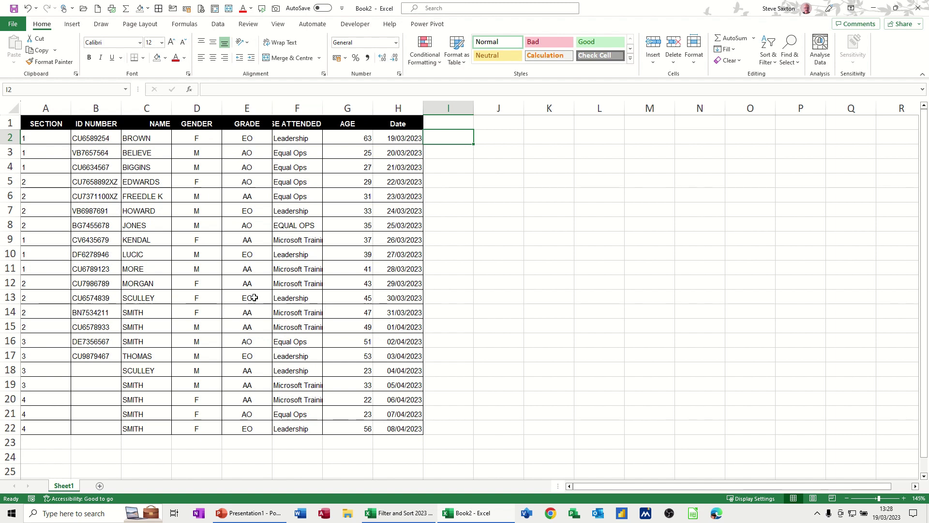
# Step: Select the table rows A2:H22 and start a new conditional formatting rule
pyautogui.moveTo(34, 139); pyautogui.dragTo(428, 440)
pyautogui.click(425, 57)
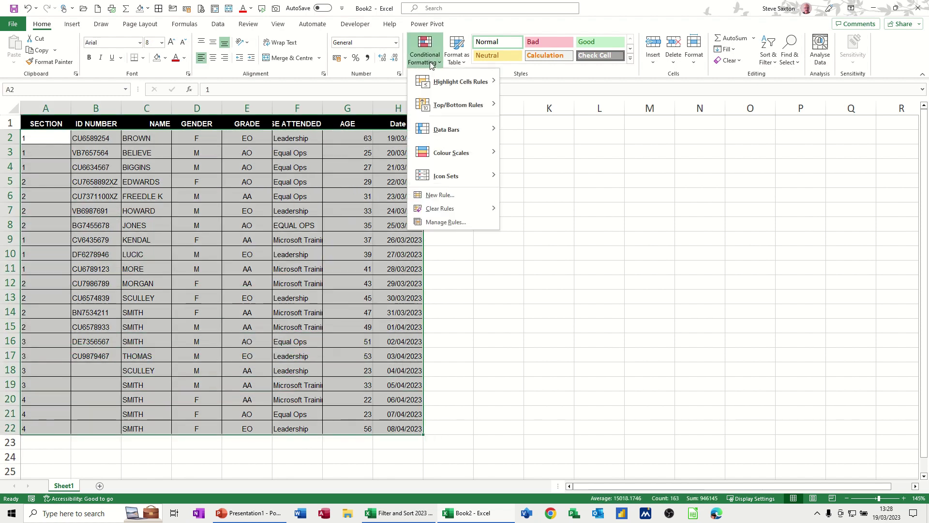
pyautogui.click(445, 221)
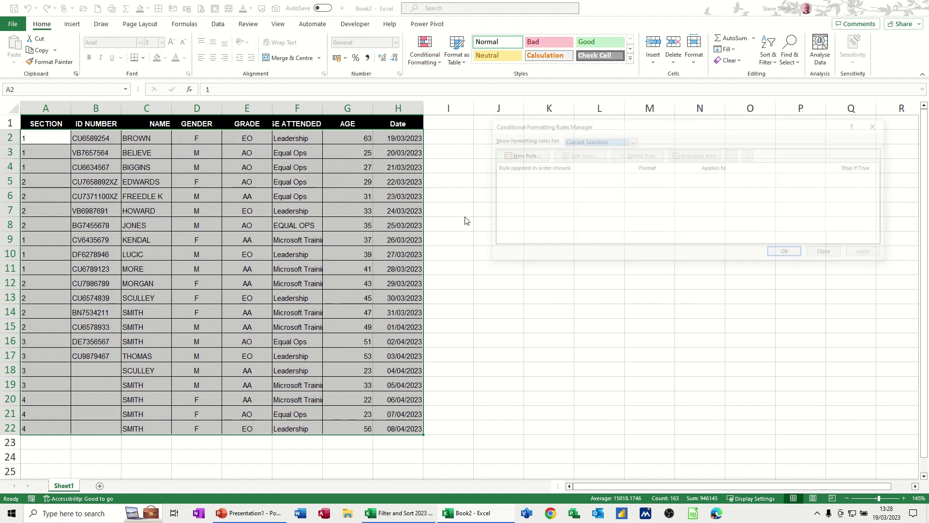
pyautogui.moveTo(552, 126); pyautogui.dragTo(529, 128)
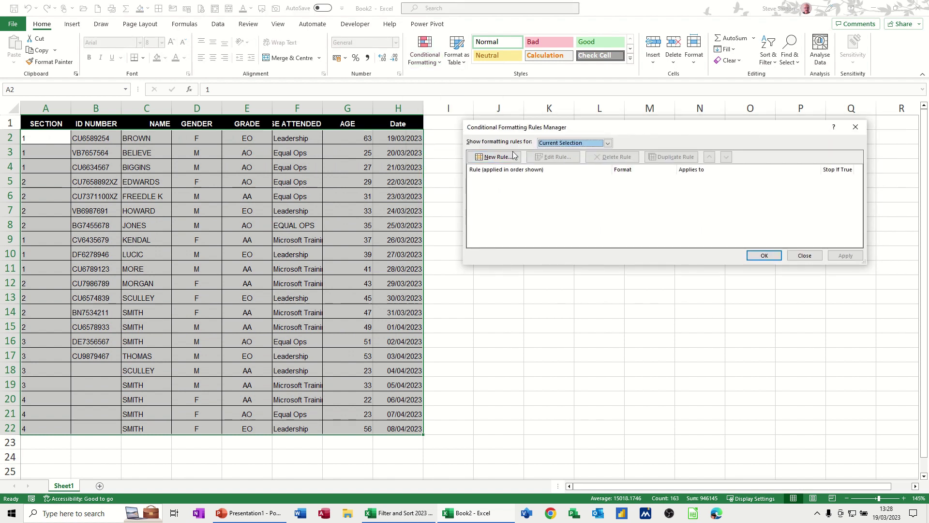
pyautogui.click(499, 158)
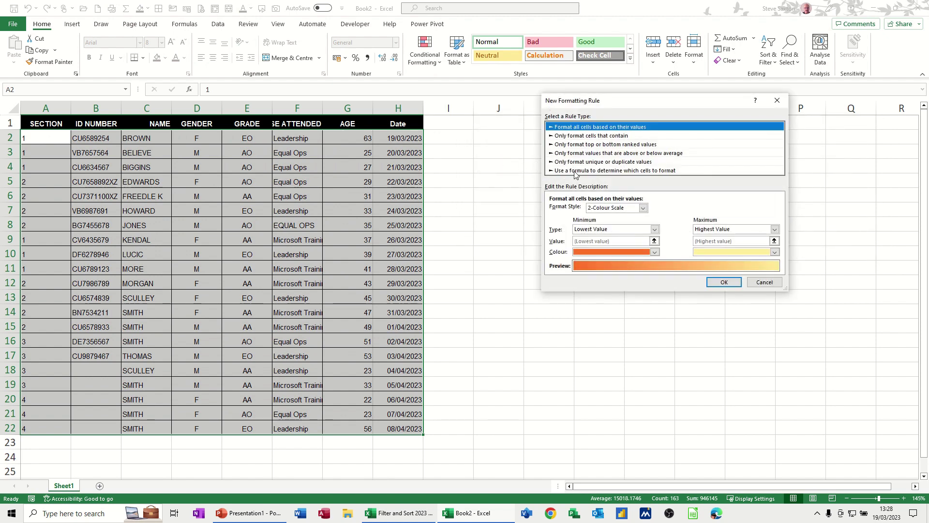
# Step: Define the formula rule =$A2=1 with a light green fill
pyautogui.click(574, 172)
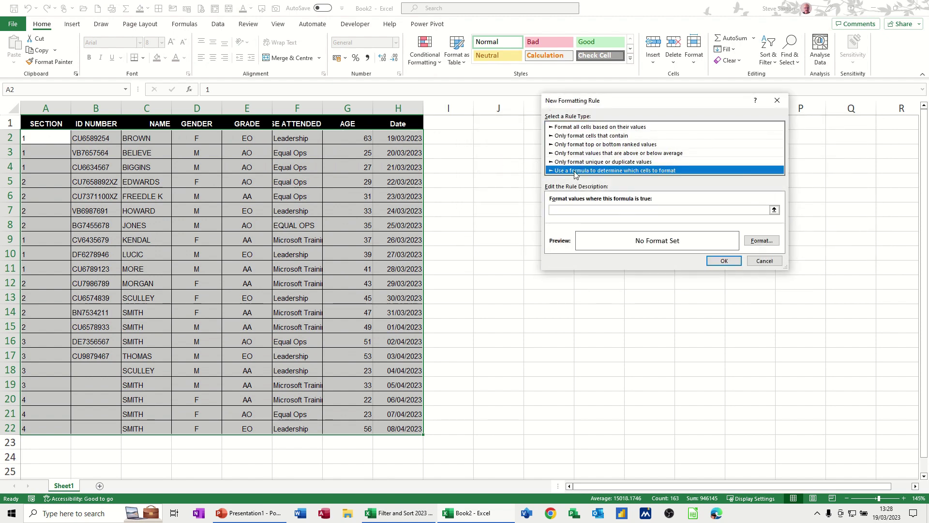
pyautogui.click(563, 211)
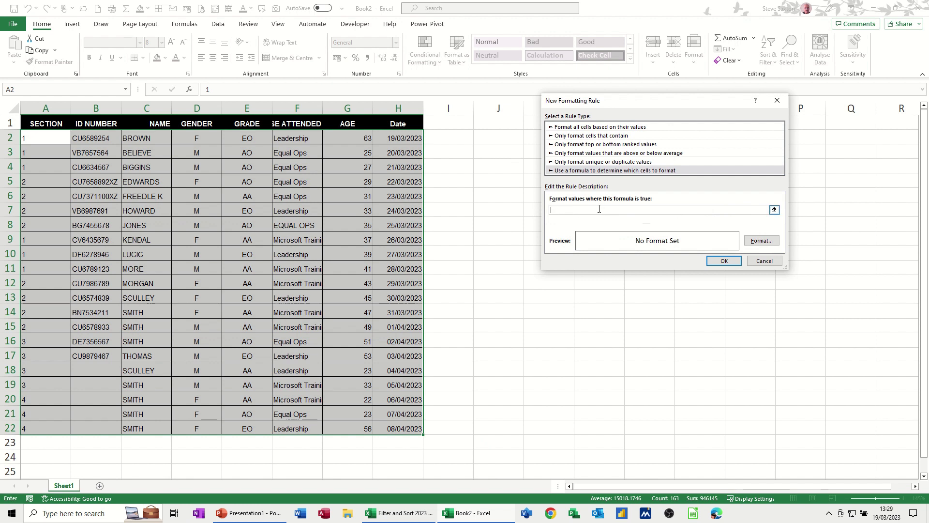
pyautogui.click(40, 138)
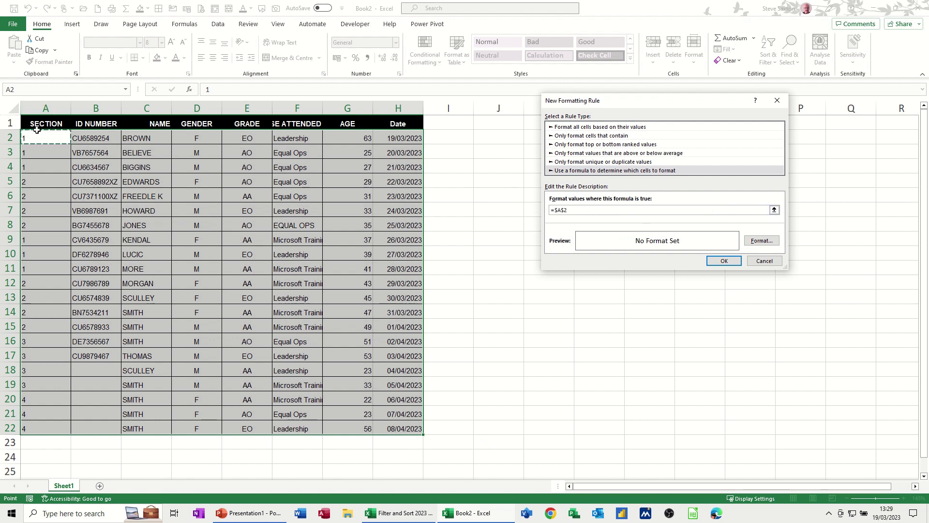
pyautogui.click(561, 210)
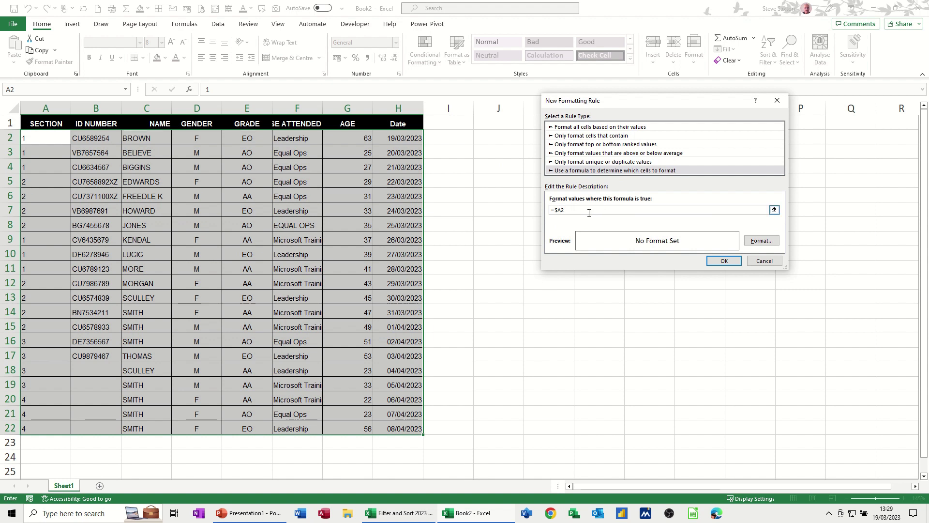
pyautogui.write('=1')
pyautogui.click(760, 240)
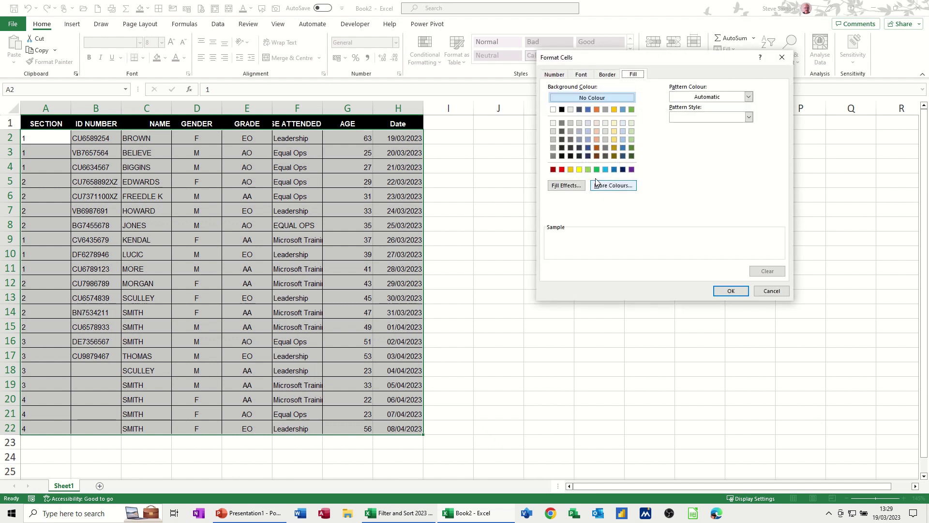
pyautogui.click(632, 140)
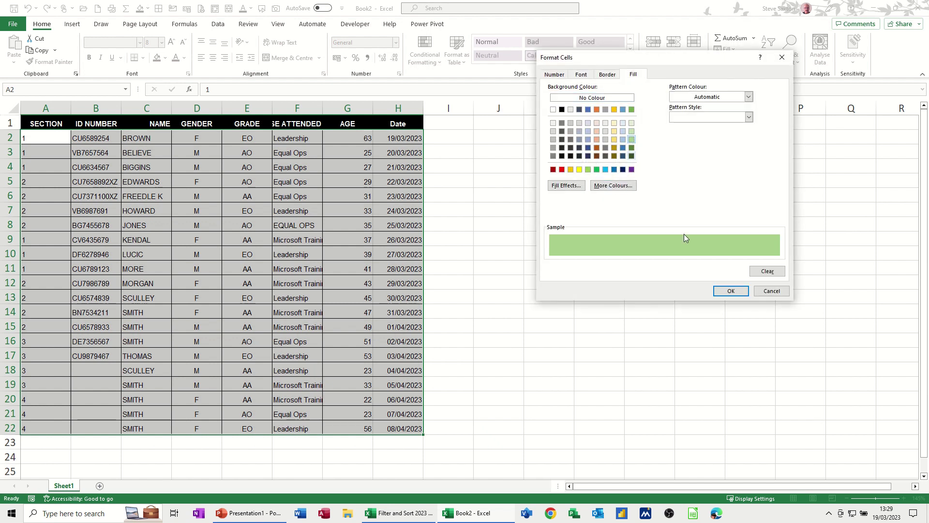
pyautogui.click(730, 290)
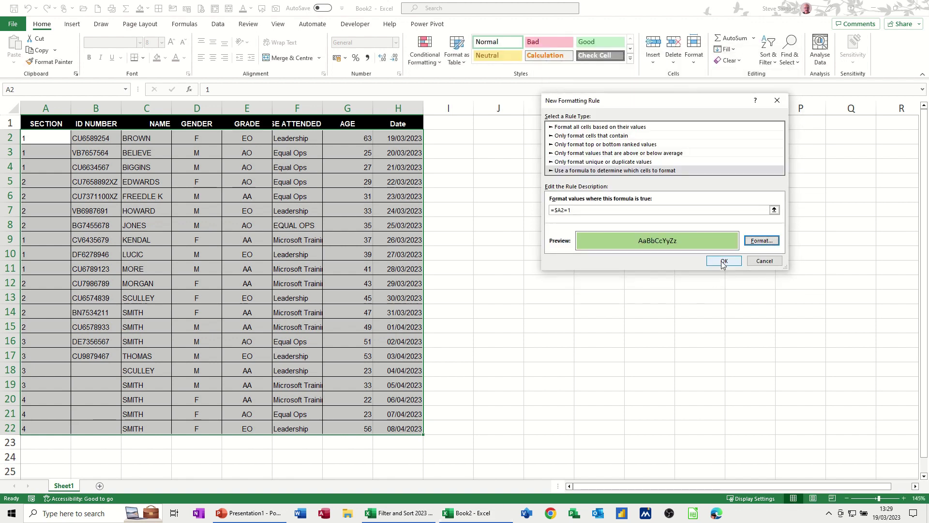
# Step: Save the green rule, then add the formula rule =$A2=2 with a gold fill
pyautogui.click(723, 261)
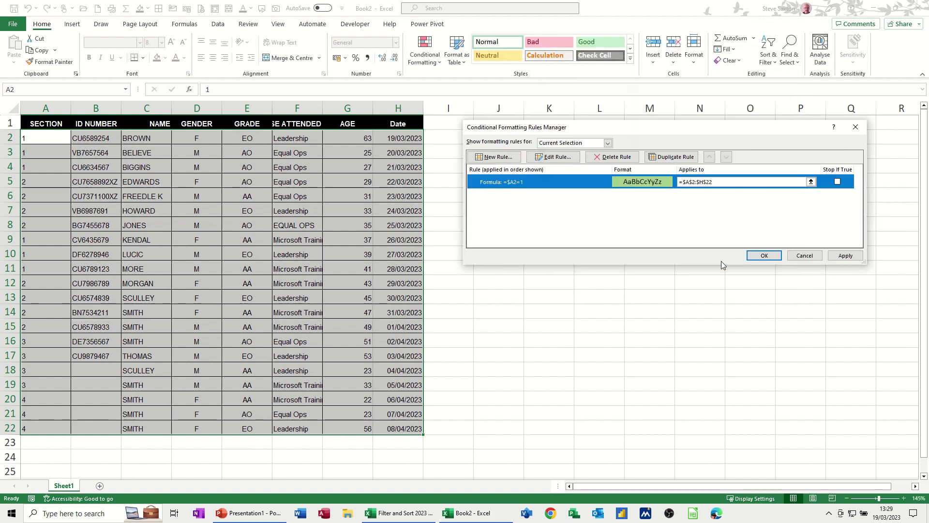
pyautogui.click(506, 164)
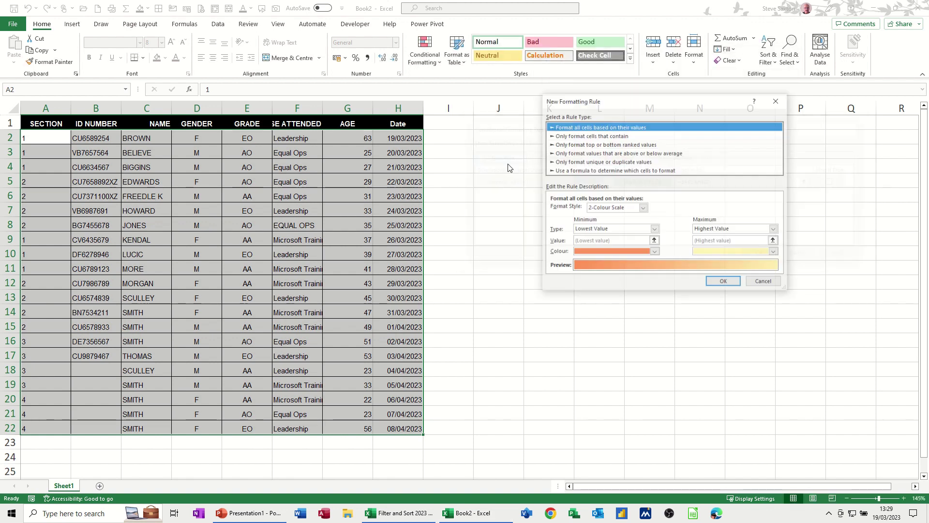
pyautogui.click(577, 170)
pyautogui.click(565, 208)
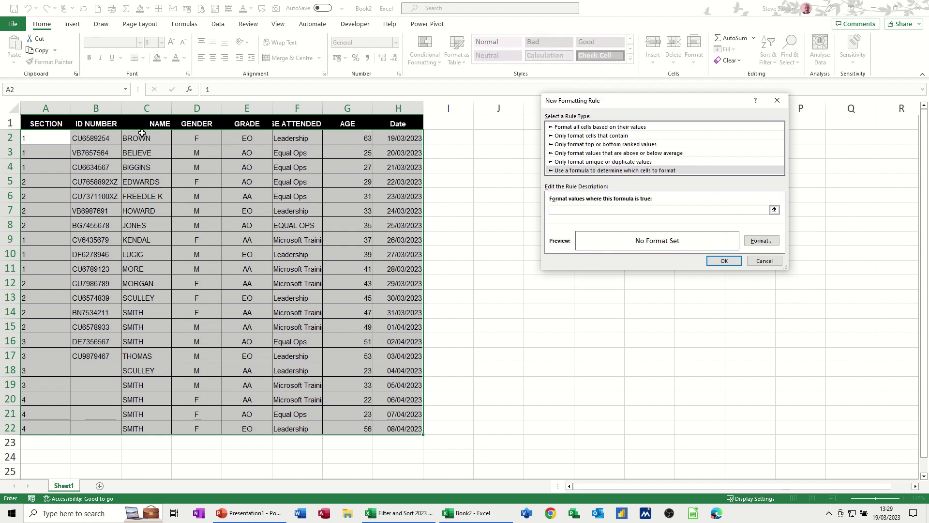
pyautogui.click(44, 133)
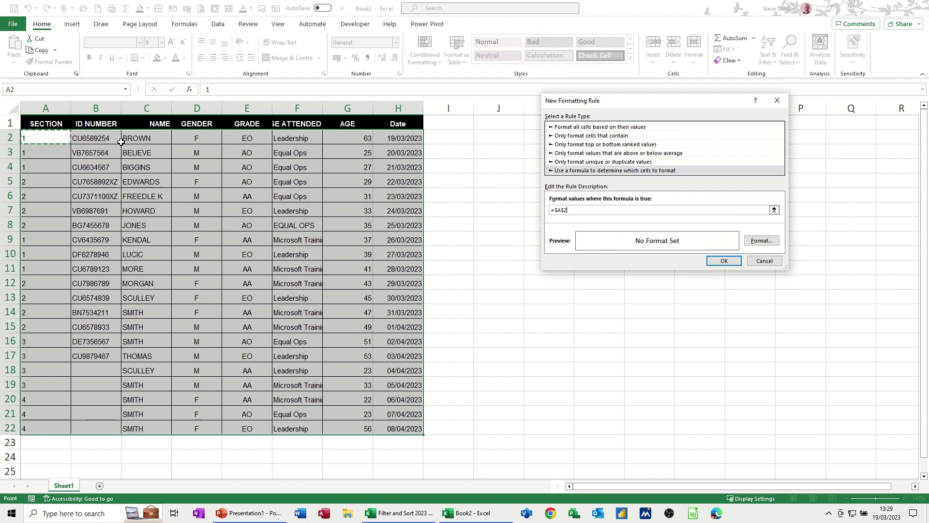
pyautogui.click(566, 209)
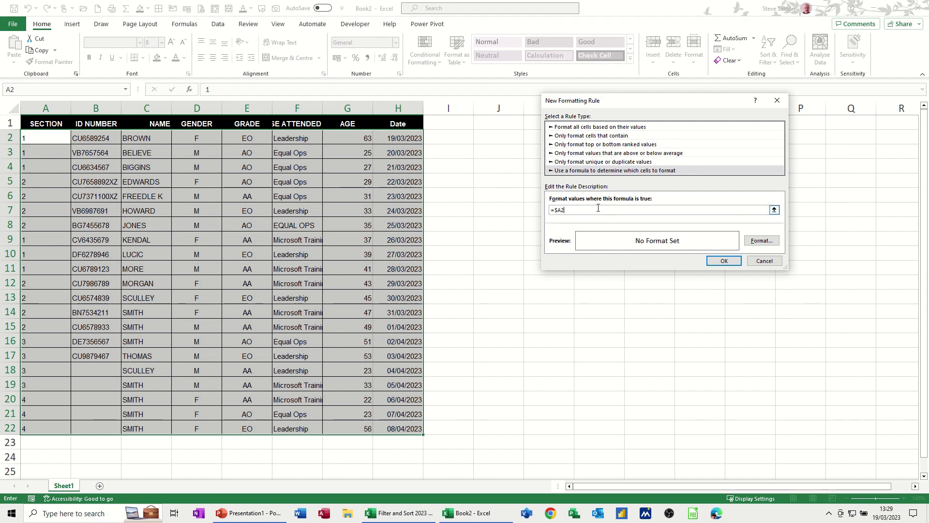
pyautogui.click(762, 241)
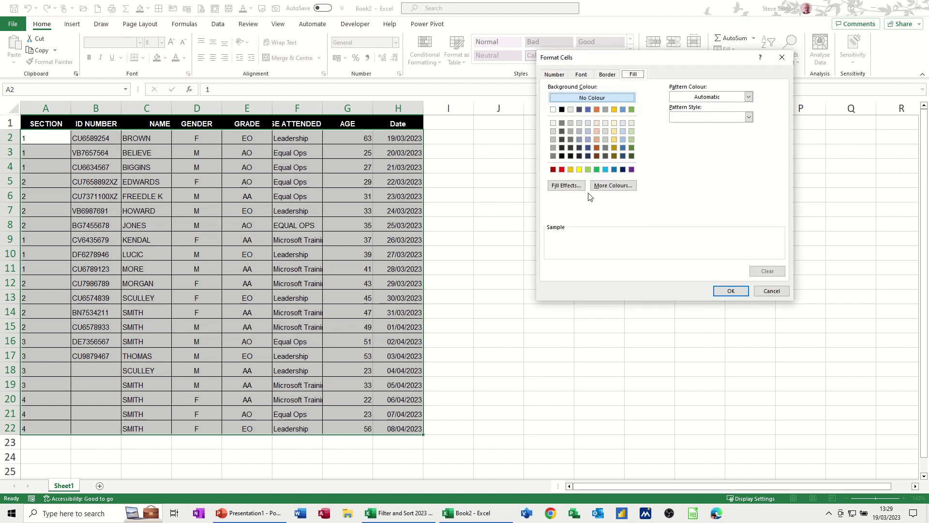
pyautogui.click(571, 169)
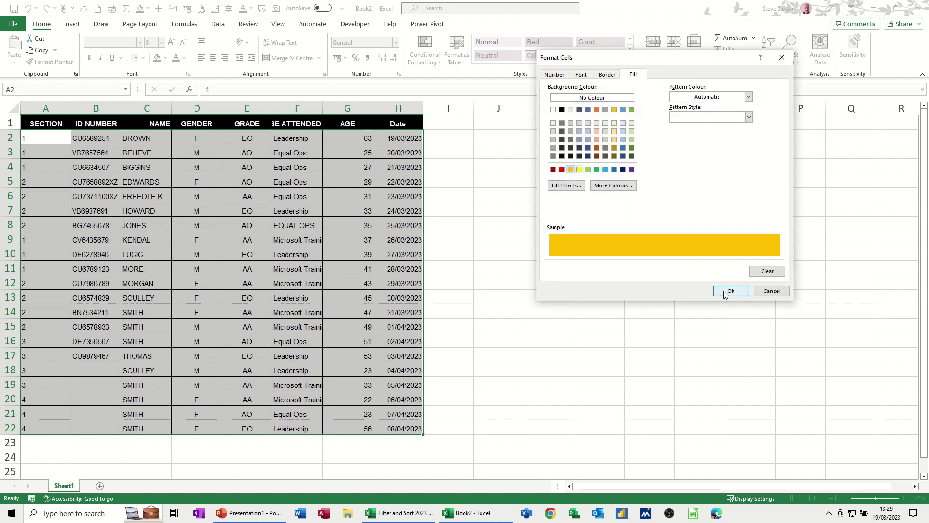
pyautogui.click(729, 291)
pyautogui.click(723, 260)
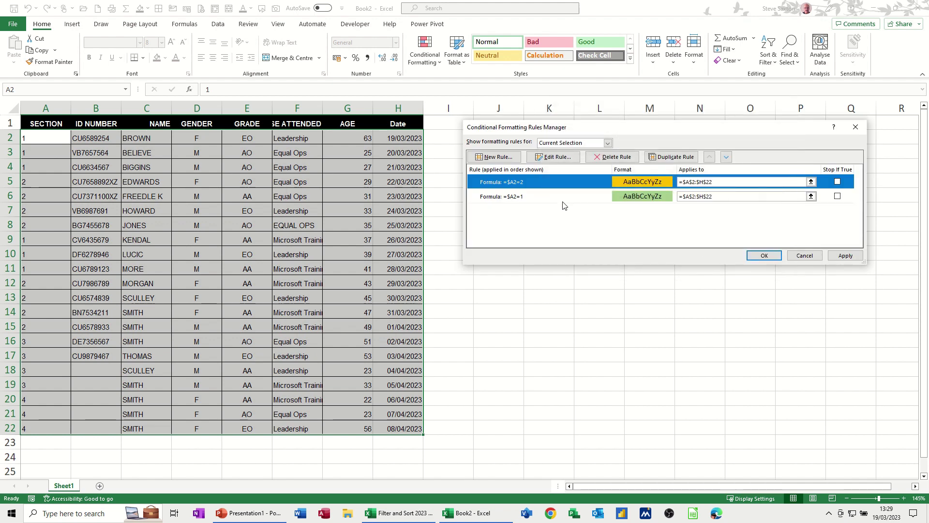
# Step: Add the formula rule =$A2=3 with a relative row reference and a light blue fill
pyautogui.click(494, 157)
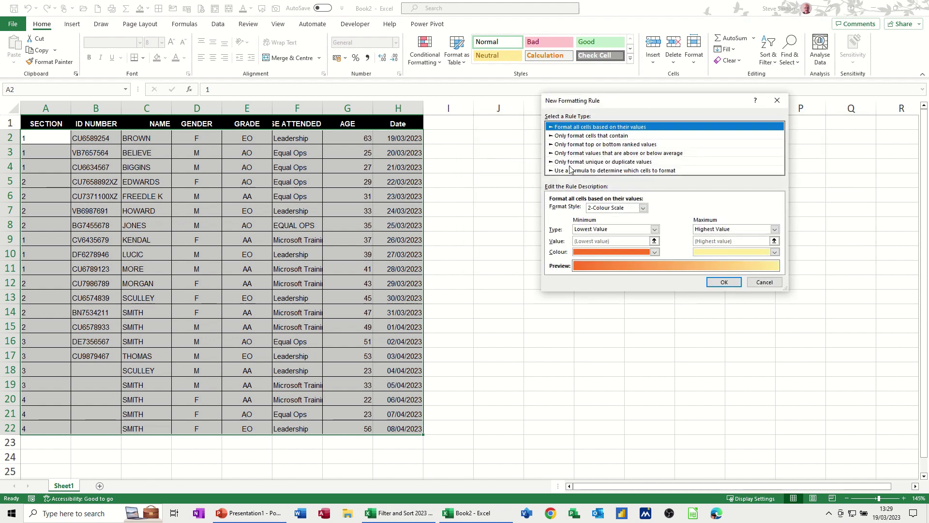
pyautogui.click(572, 170)
pyautogui.click(578, 209)
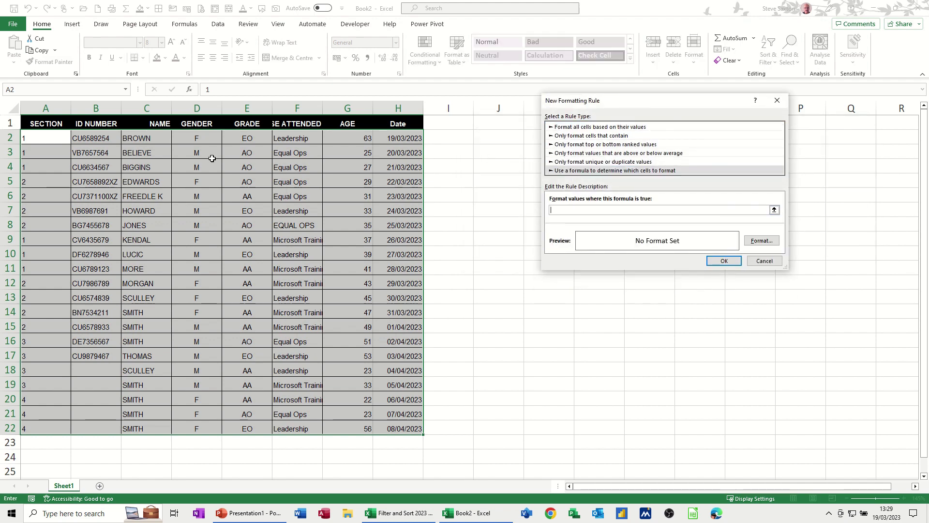
pyautogui.click(30, 138)
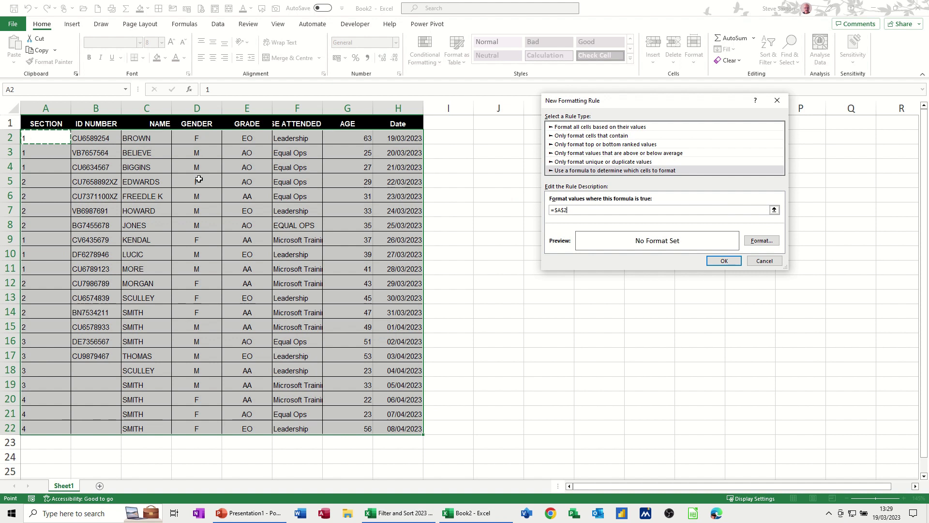
pyautogui.click(565, 210)
pyautogui.press('BackSpace')
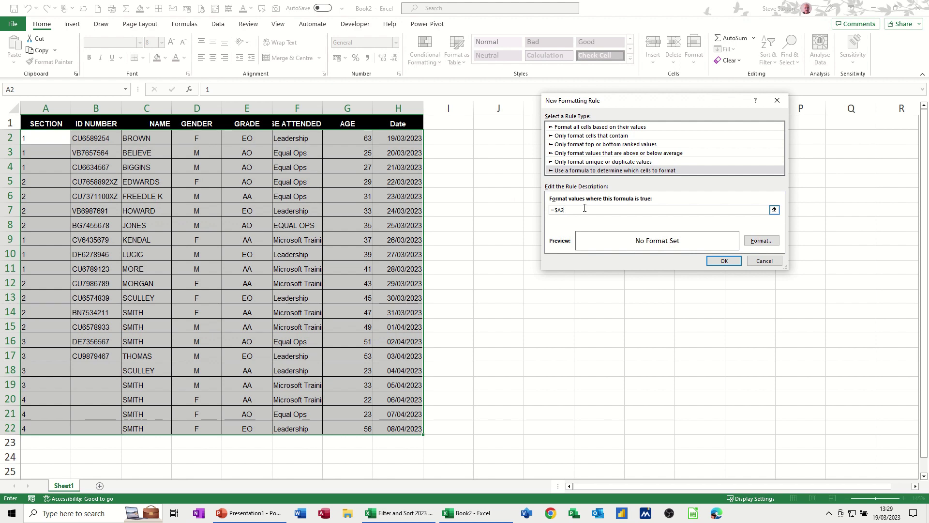
pyautogui.click(761, 240)
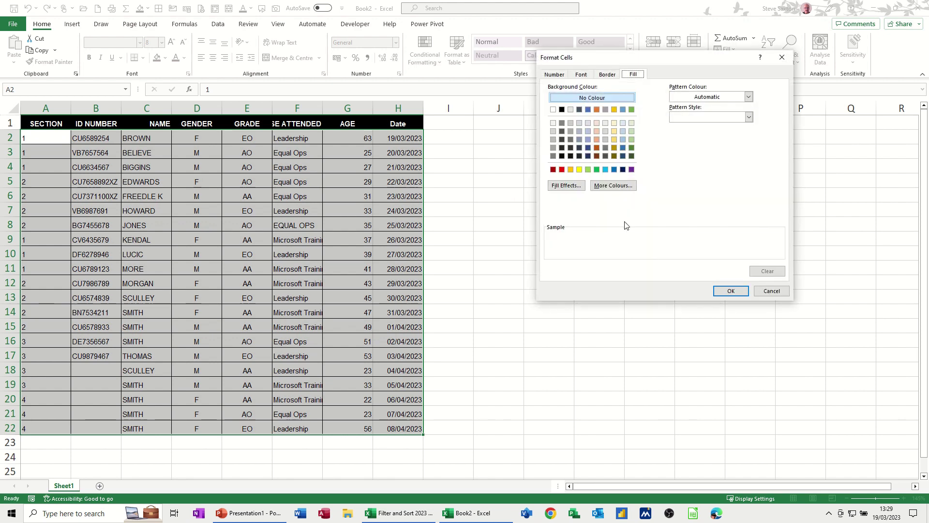
pyautogui.click(605, 169)
pyautogui.click(726, 290)
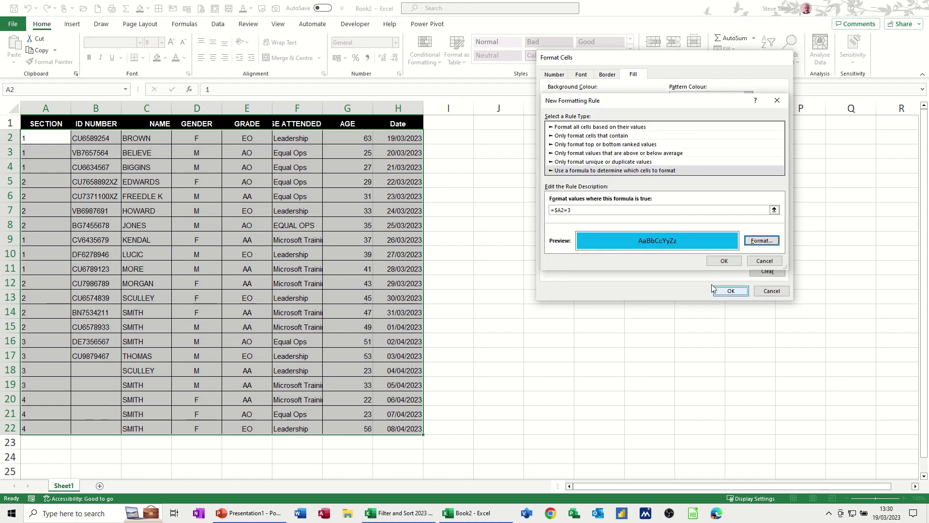
pyautogui.click(723, 259)
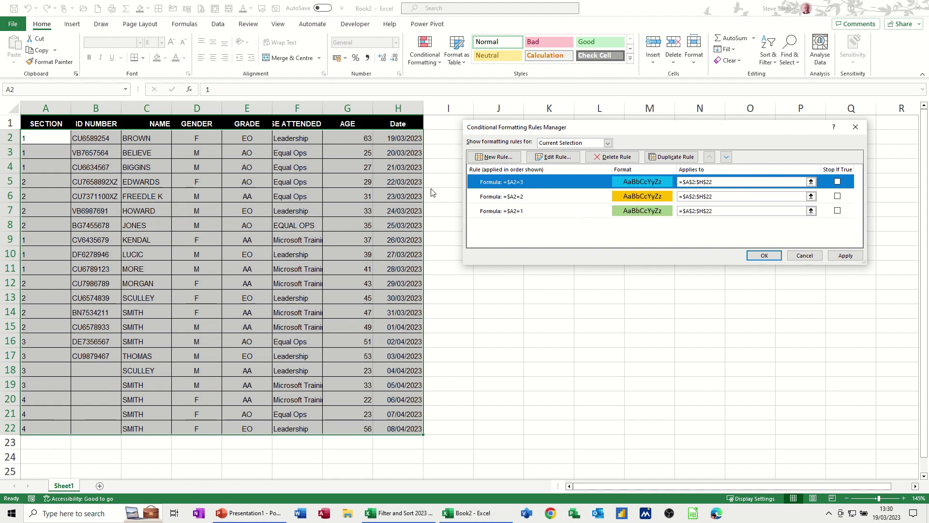
# Step: Add the formula rule =$A2=4 with a light orange fill and apply all four rules
pyautogui.click(494, 158)
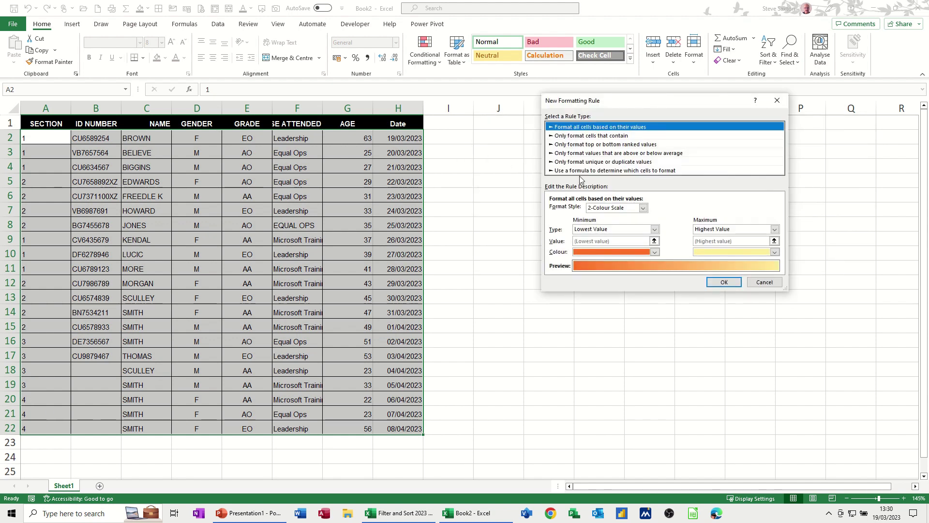
pyautogui.click(581, 172)
pyautogui.click(576, 209)
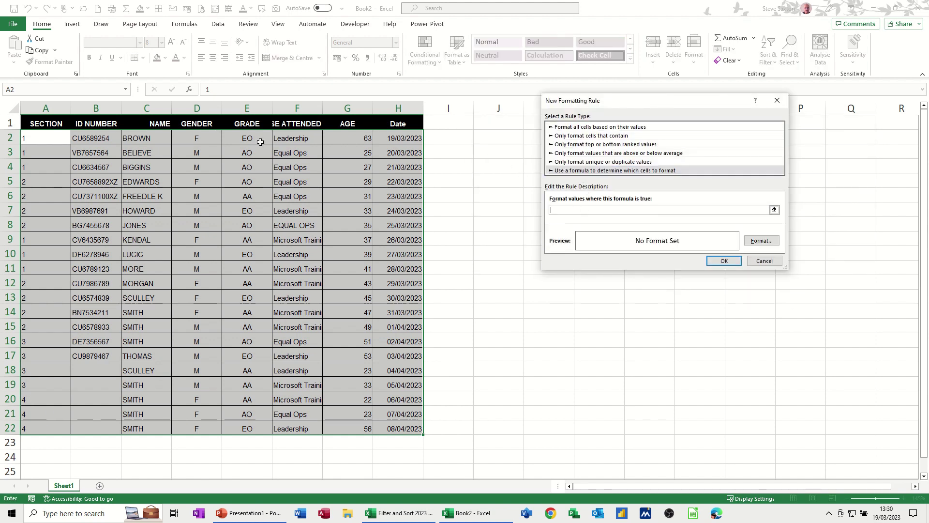
pyautogui.click(62, 137)
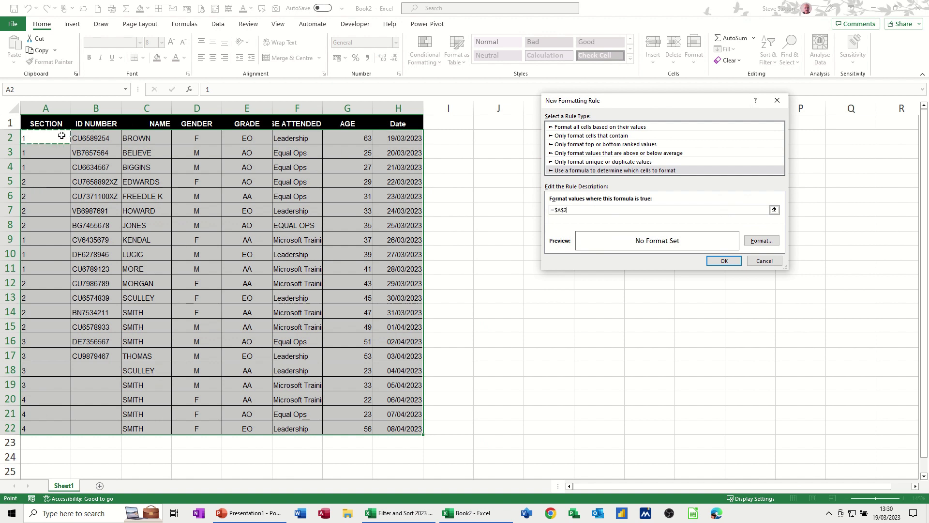
pyautogui.click(562, 210)
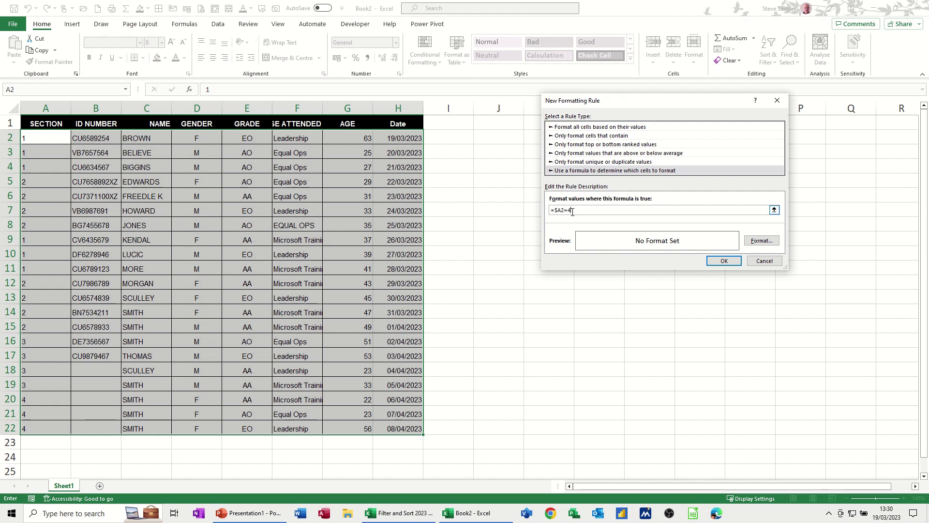
pyautogui.click(762, 241)
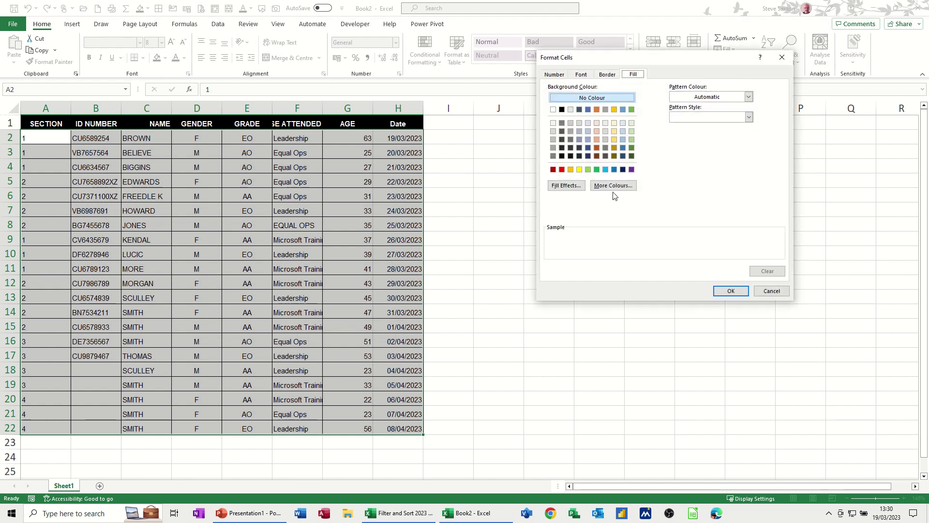
pyautogui.click(597, 140)
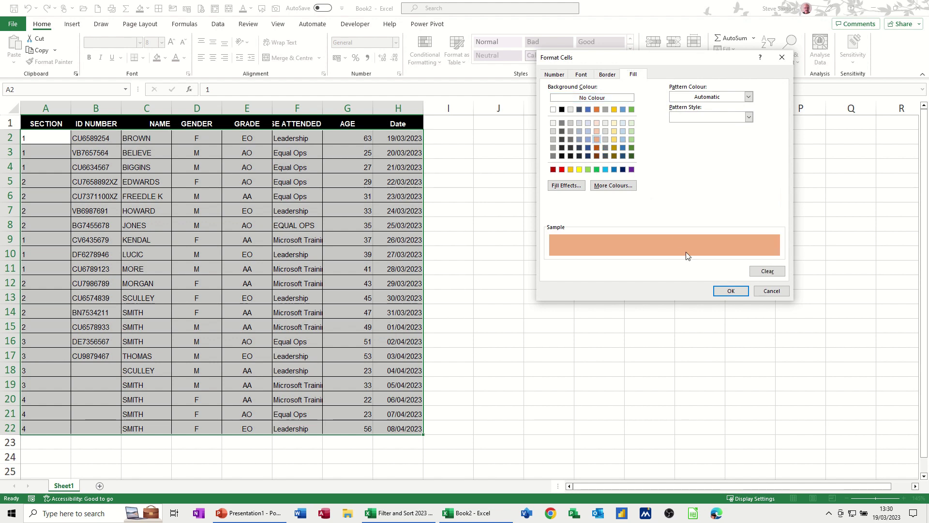
pyautogui.click(730, 291)
pyautogui.click(723, 261)
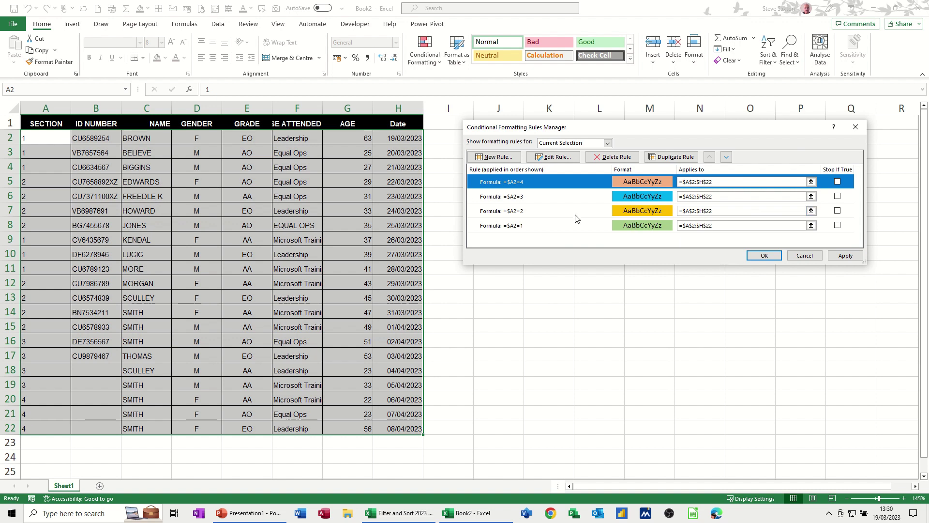
pyautogui.click(764, 255)
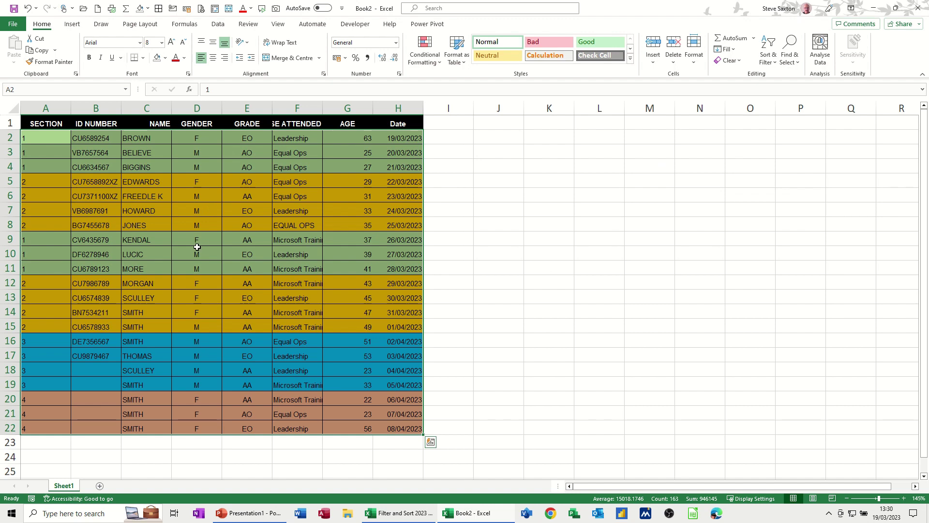
# Step: Set cell A4 to section 3 and A21 to section 1, then reselect the table rows
pyautogui.click(47, 168)
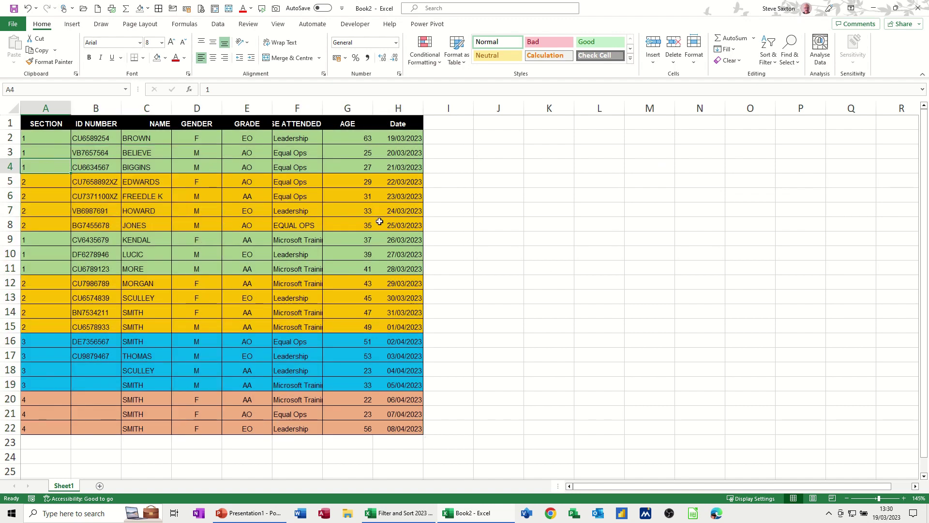
pyautogui.write('3')
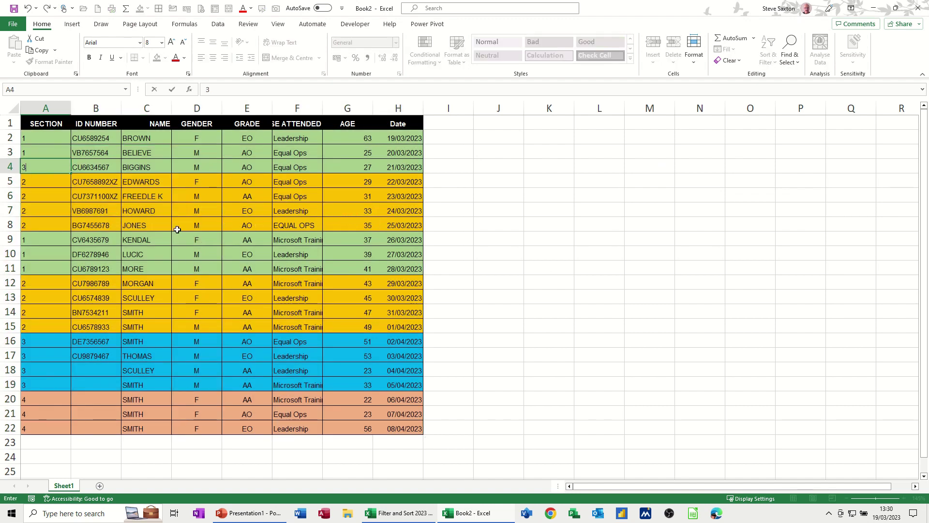
pyautogui.click(64, 199)
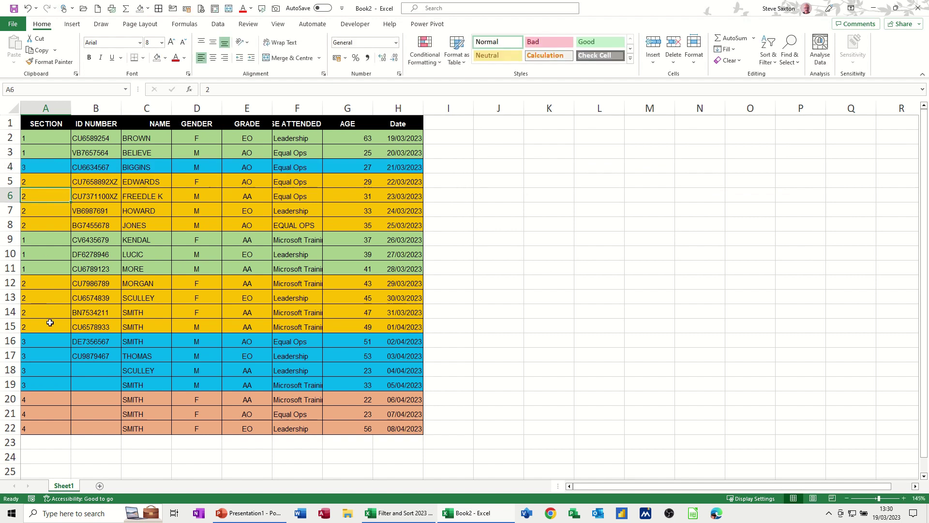
pyautogui.click(48, 415)
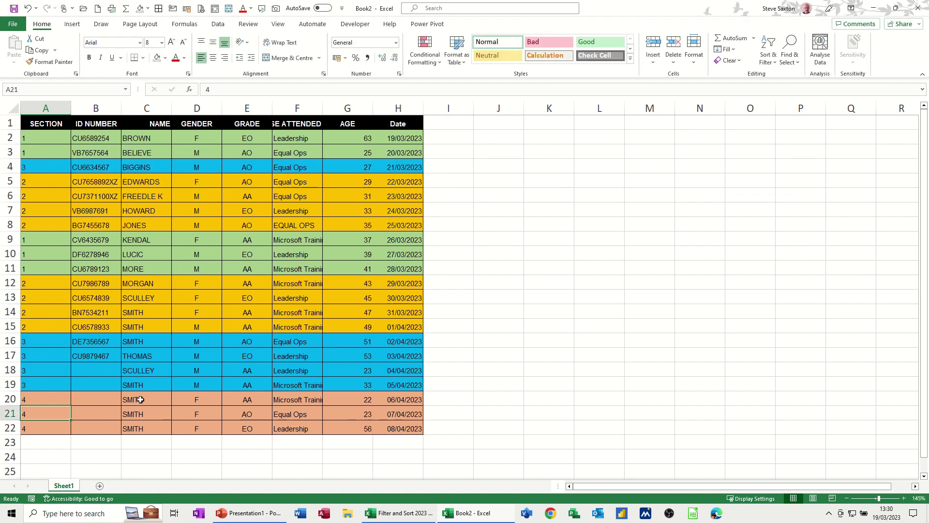
pyautogui.write('1')
pyautogui.click(161, 386)
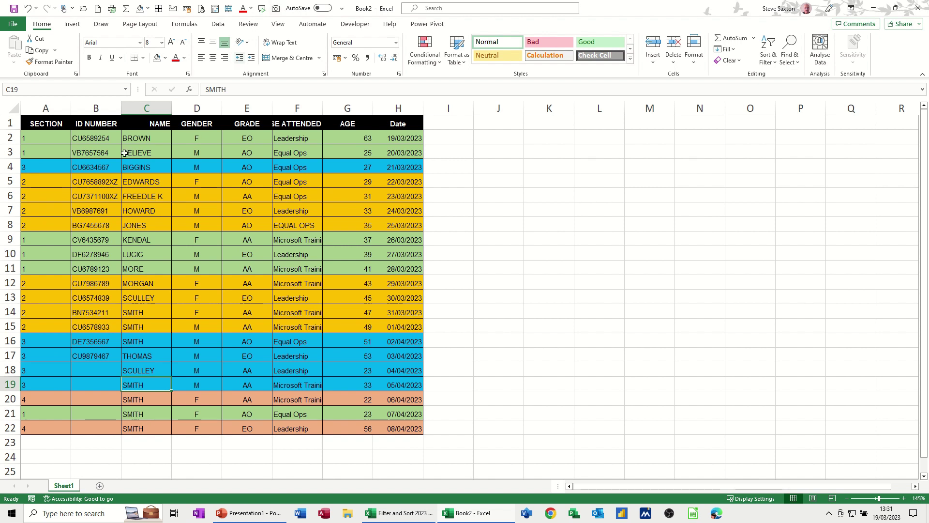
pyautogui.moveTo(43, 137); pyautogui.dragTo(402, 427)
# Step: Delete all section colour rules and select the table rows through status column I
pyautogui.click(424, 53)
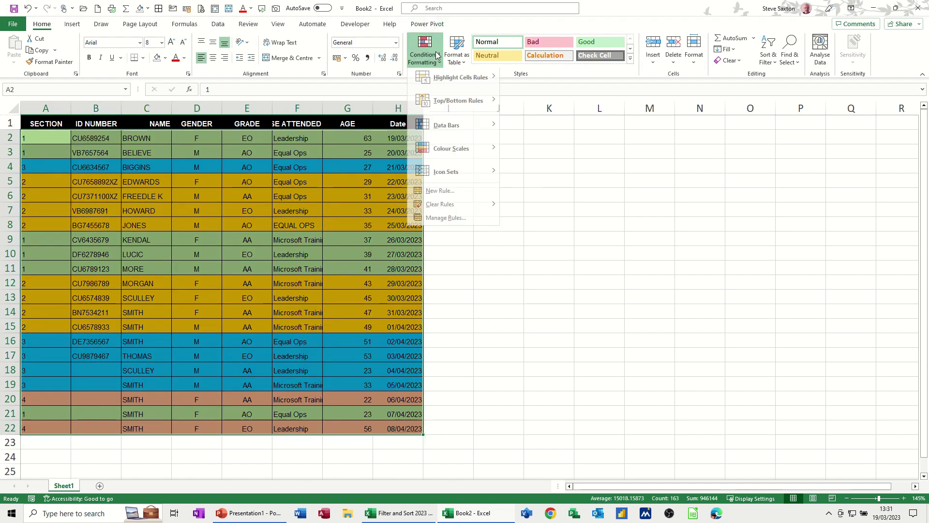
pyautogui.click(446, 224)
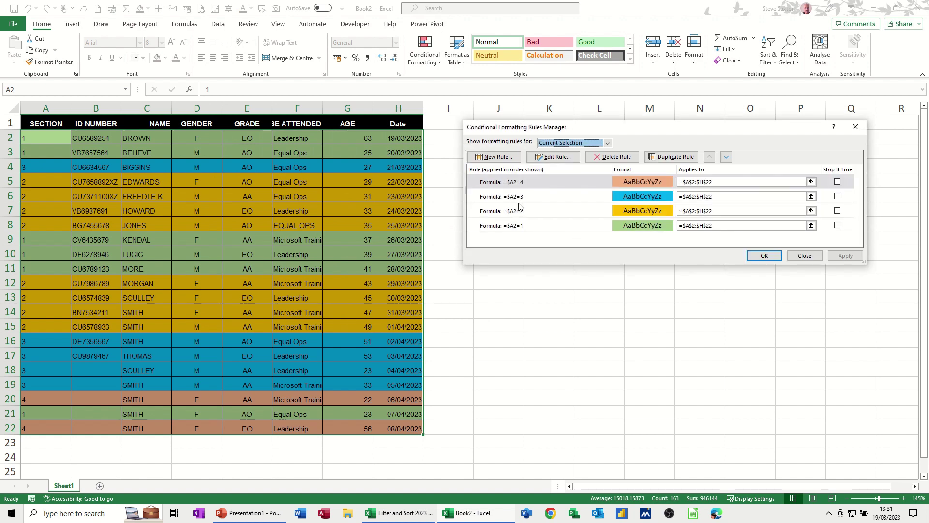
pyautogui.click(597, 158)
pyautogui.click(597, 158)
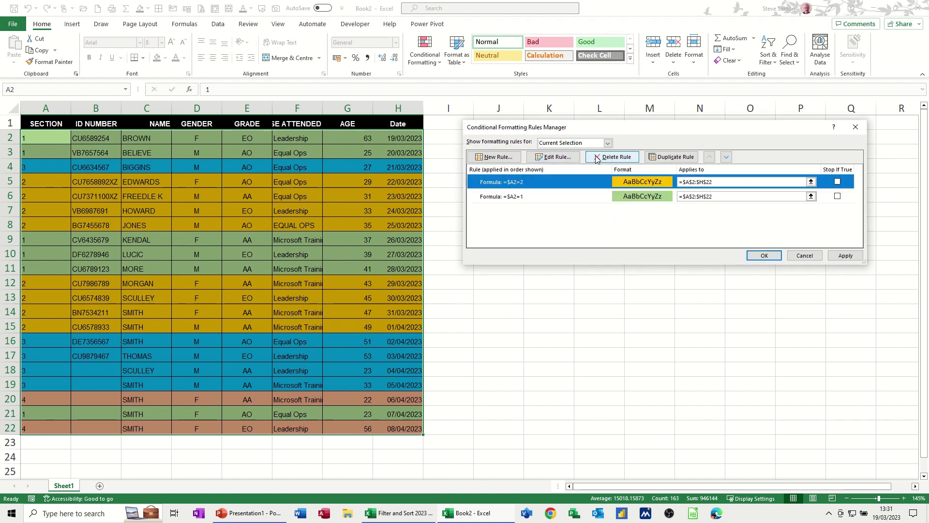
pyautogui.click(596, 158)
pyautogui.click(597, 158)
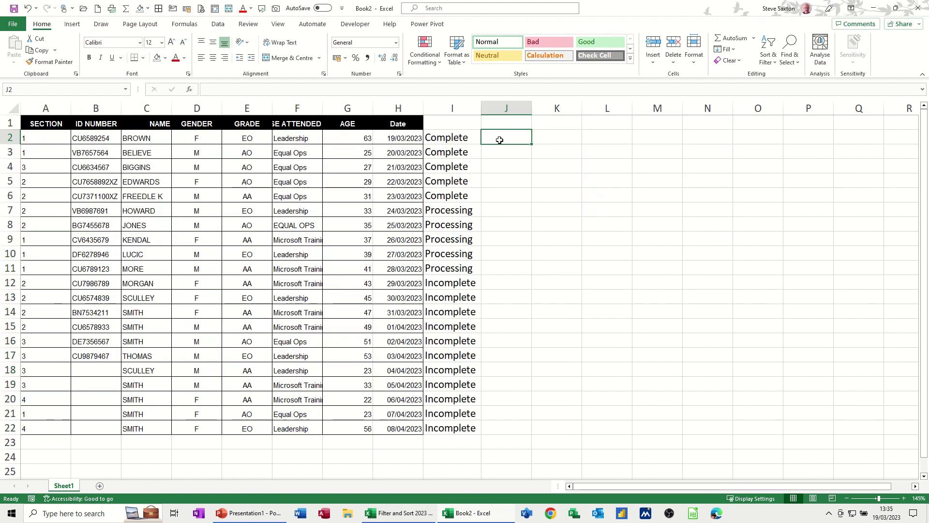
pyautogui.moveTo(43, 137); pyautogui.dragTo(479, 432)
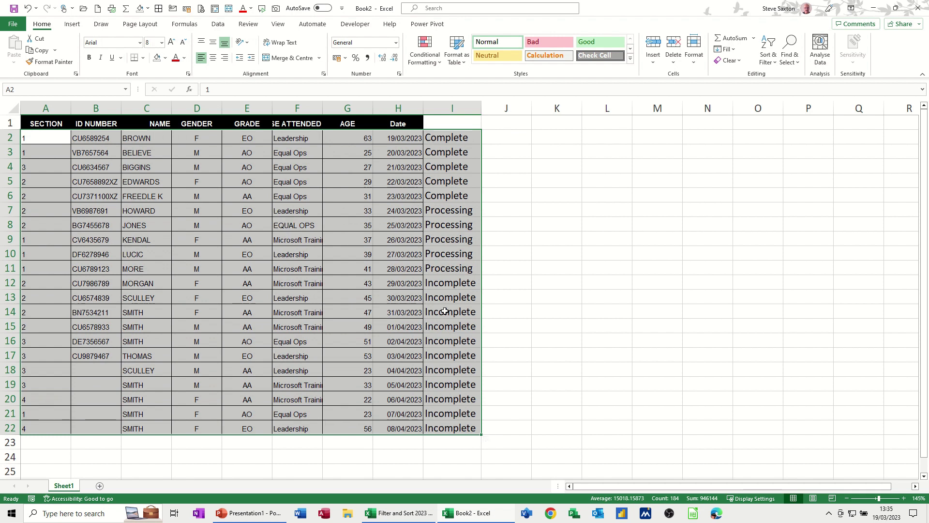
# Step: Start a new formula rule for the selected rows referencing status cell I2
pyautogui.click(425, 49)
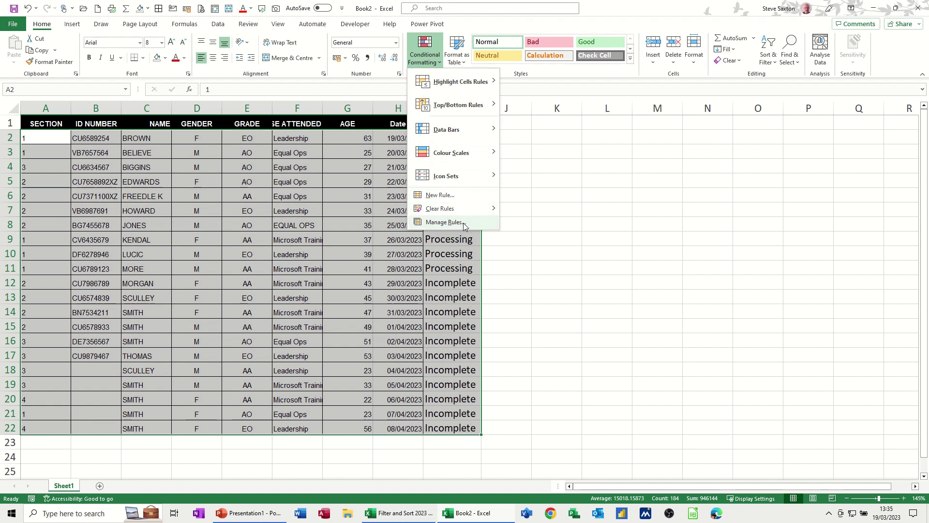
pyautogui.click(487, 224)
pyautogui.click(552, 140)
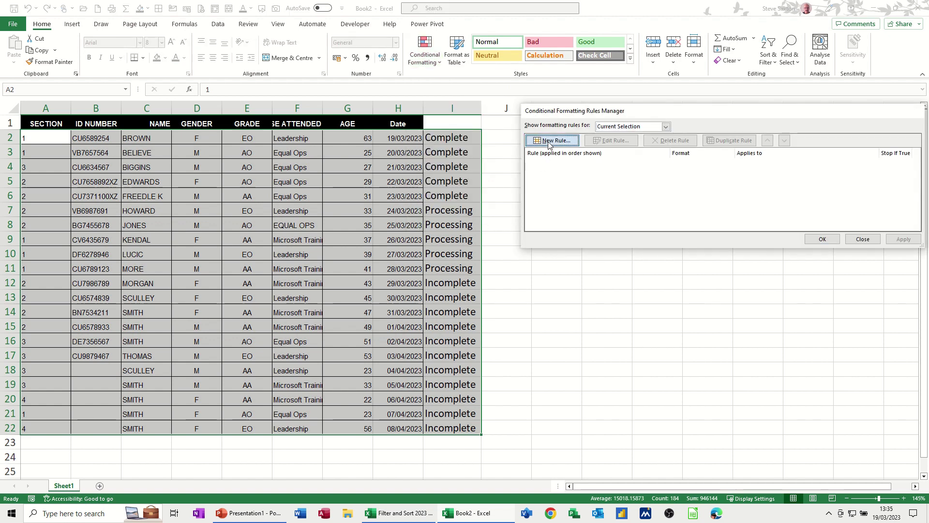
pyautogui.click(622, 155)
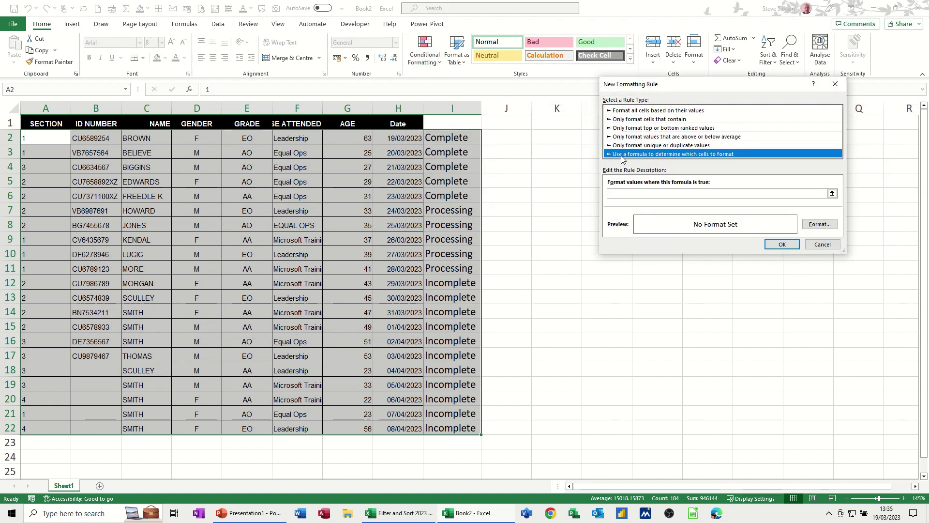
pyautogui.click(619, 194)
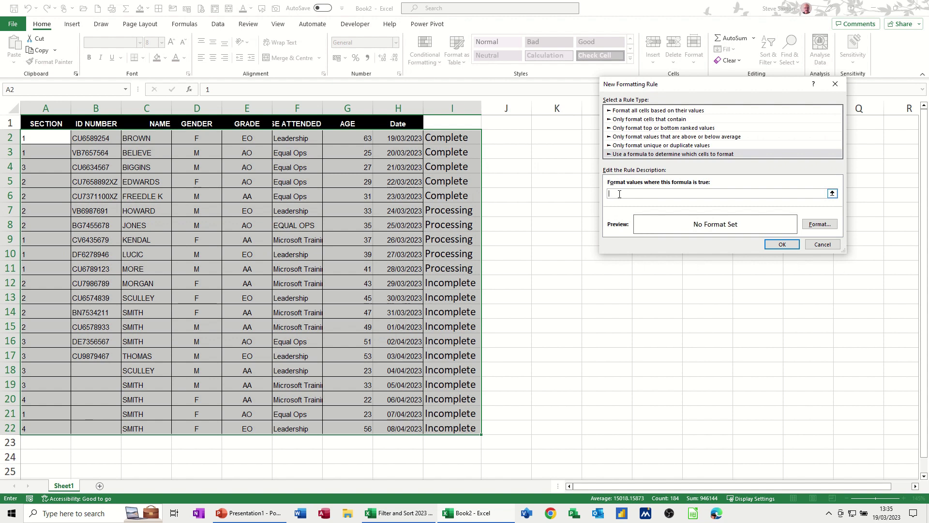
pyautogui.click(440, 138)
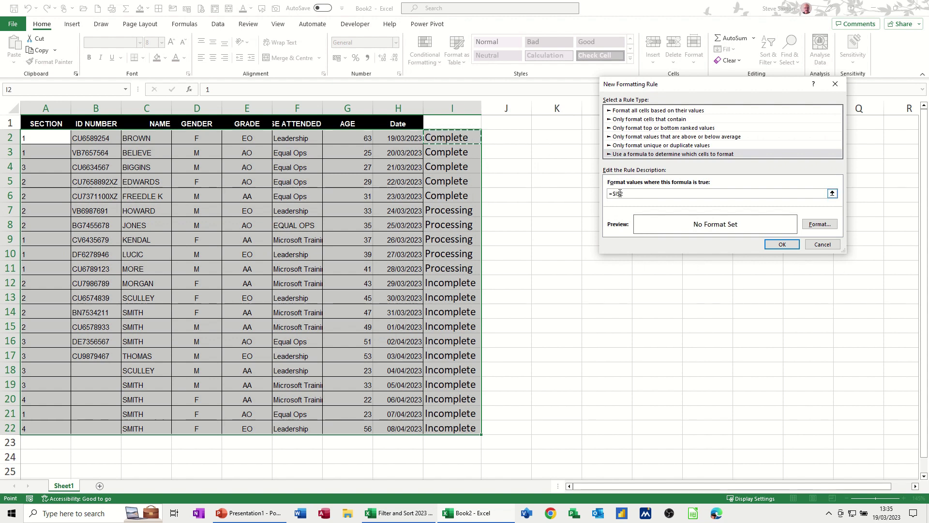
pyautogui.click(639, 192)
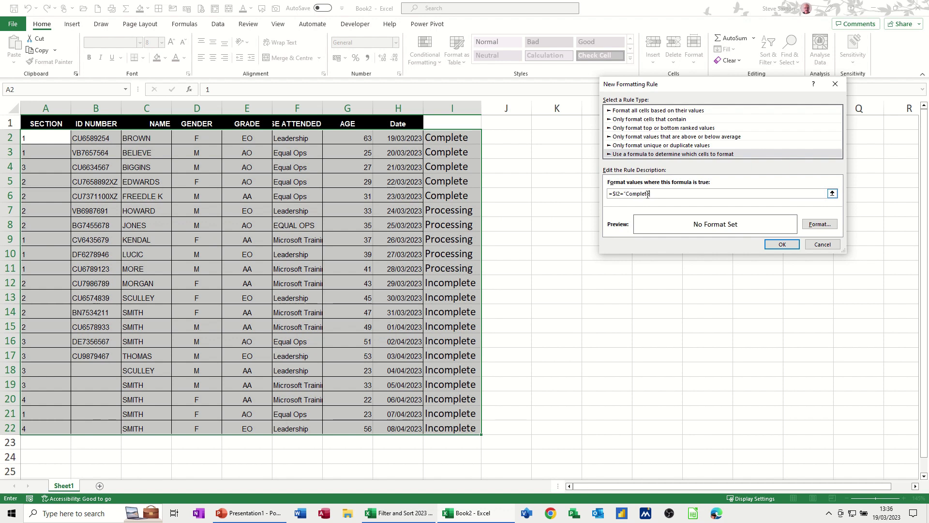
# Step: Complete the rule =$I2="Complete" with a light green fill and apply it
pyautogui.write('"')
pyautogui.click(820, 224)
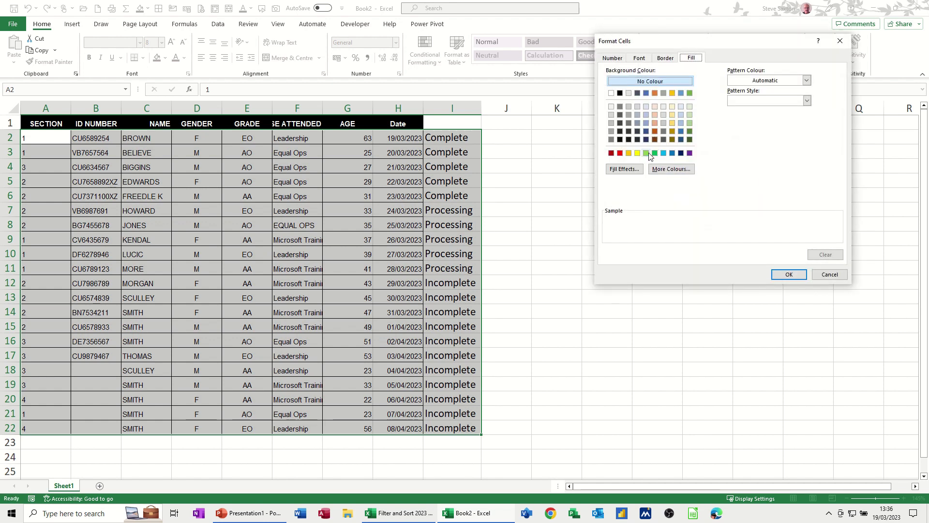
pyautogui.click(646, 153)
pyautogui.click(789, 275)
pyautogui.click(782, 244)
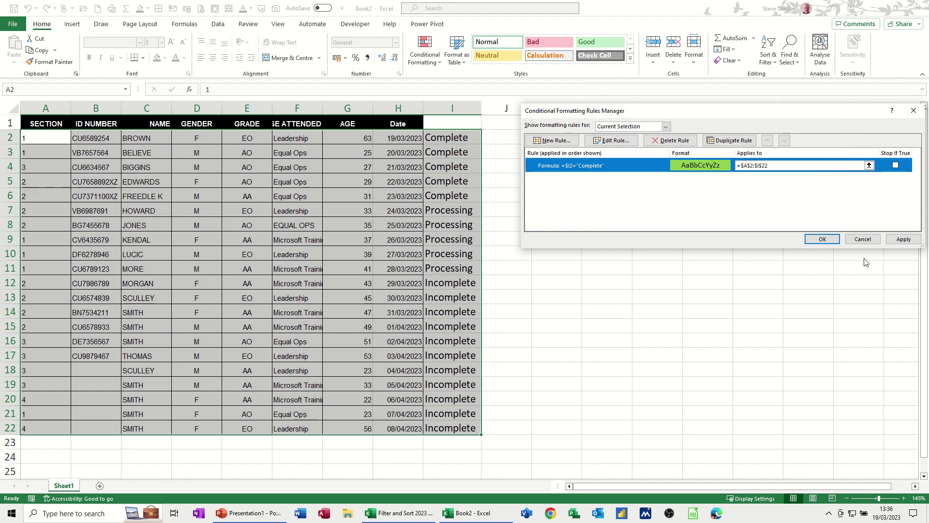
pyautogui.click(903, 240)
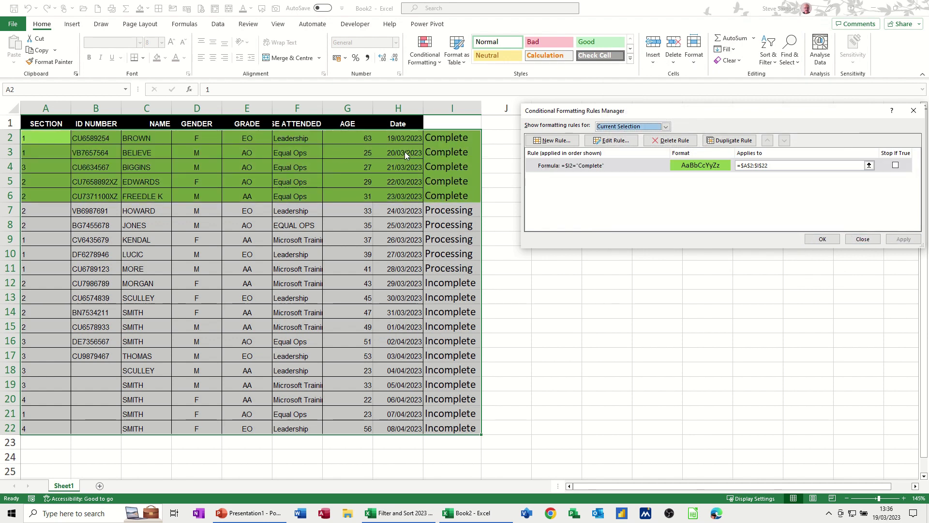
# Step: Start another formula rule referencing cell I2 with a relative row
pyautogui.click(549, 141)
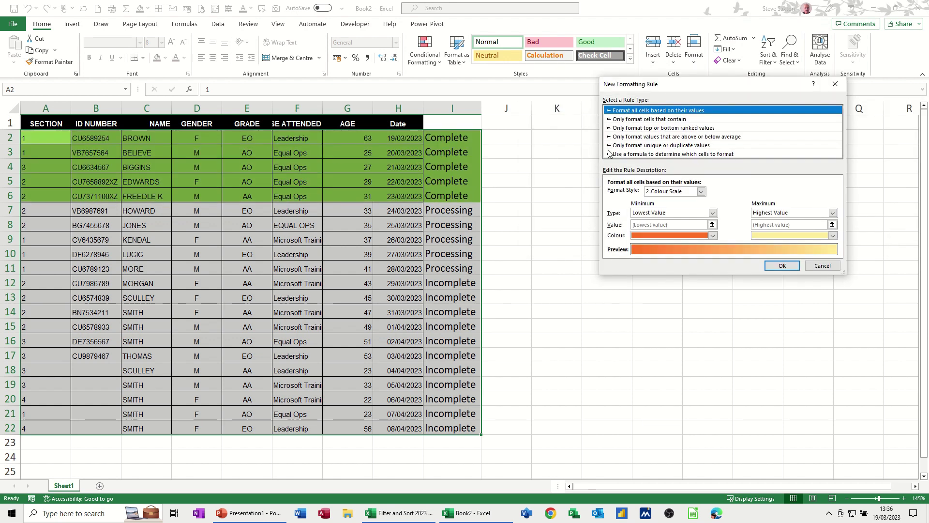
pyautogui.click(629, 154)
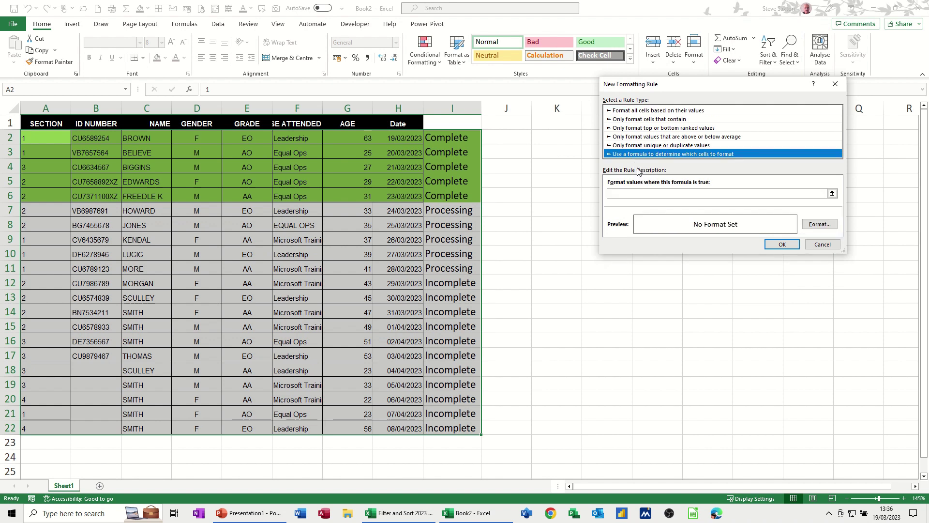
pyautogui.click(623, 194)
pyautogui.write('=')
pyautogui.click(448, 138)
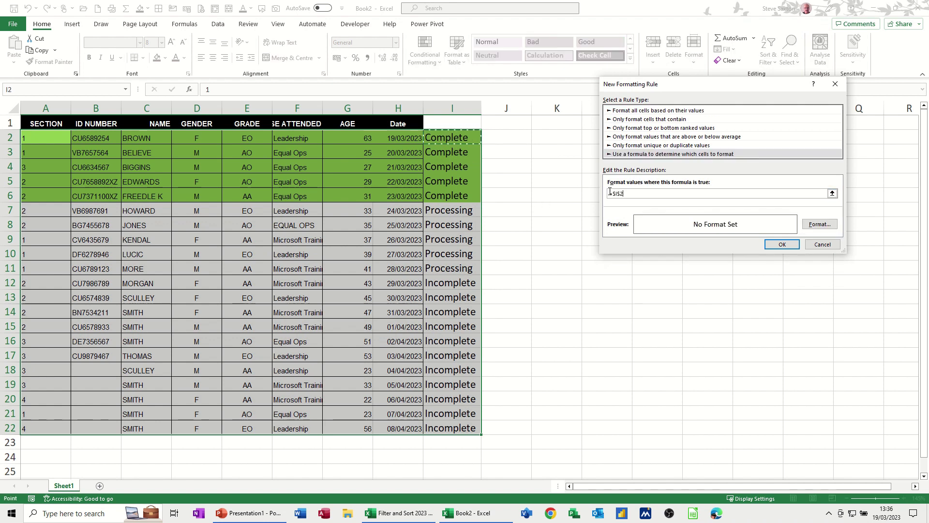
pyautogui.click(624, 192)
pyautogui.press('BackSpace')
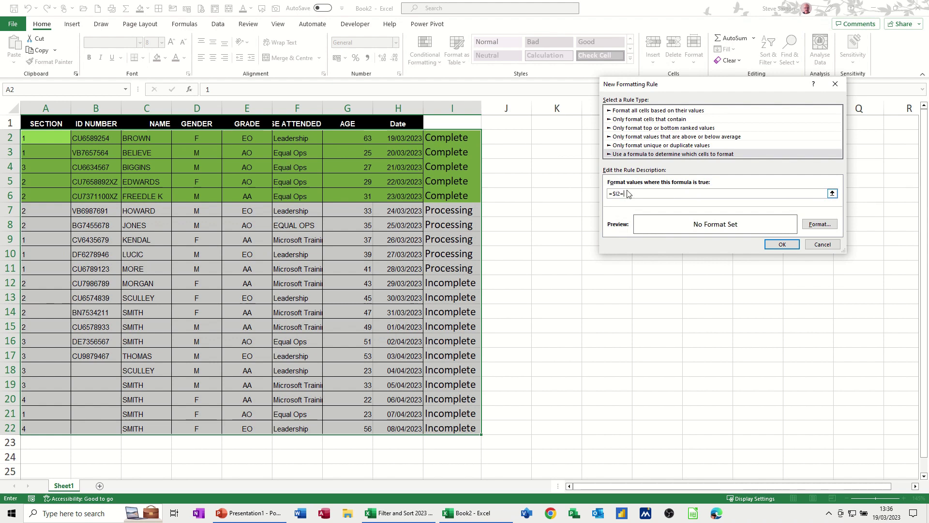
# Step: Finish the rule =$I2="processing" with an amber fill and apply it
pyautogui.write('="processing')
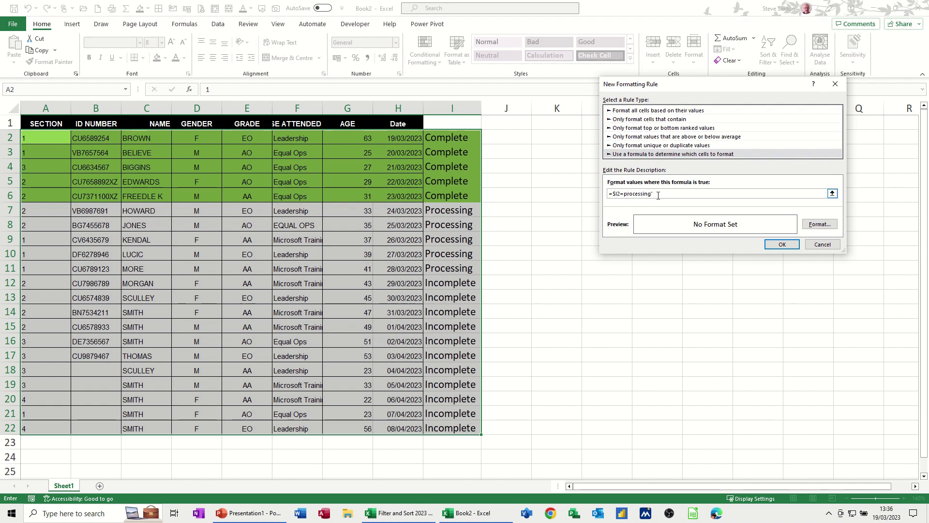
pyautogui.write('"')
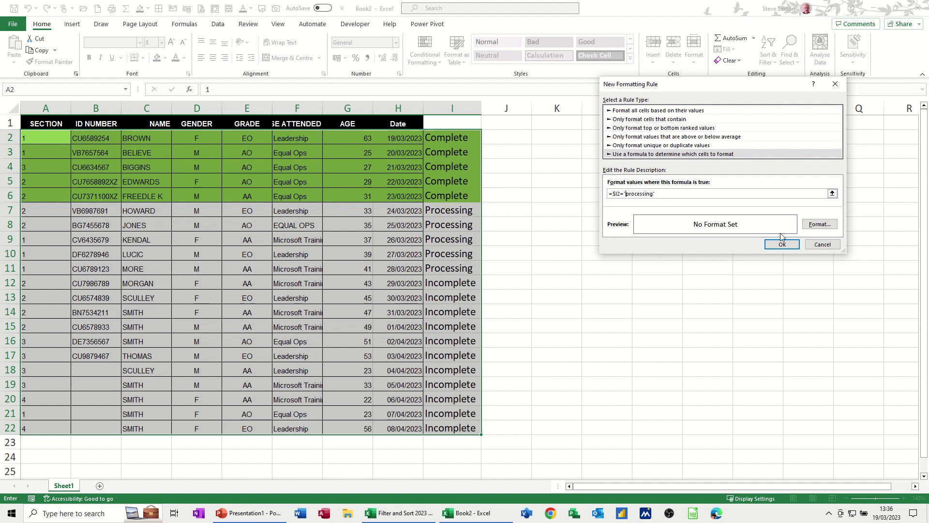
pyautogui.click(819, 225)
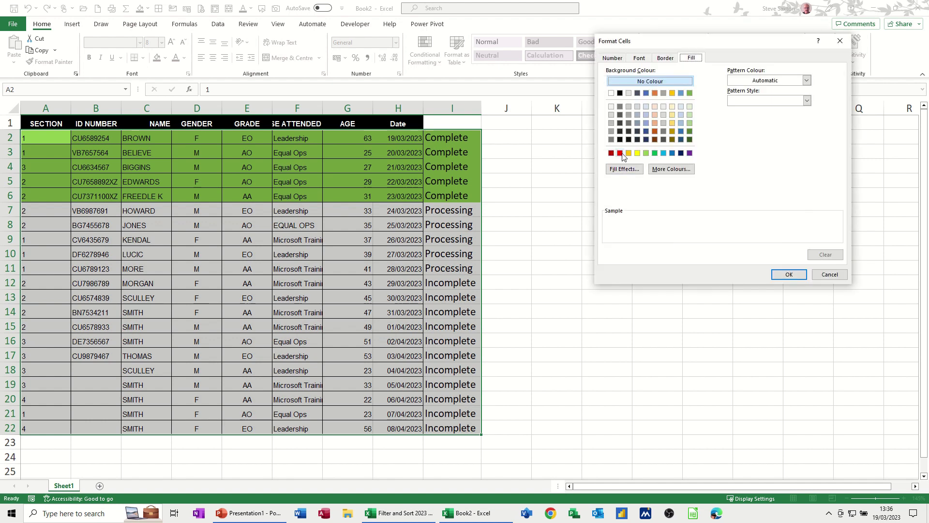
pyautogui.click(629, 153)
pyautogui.click(787, 274)
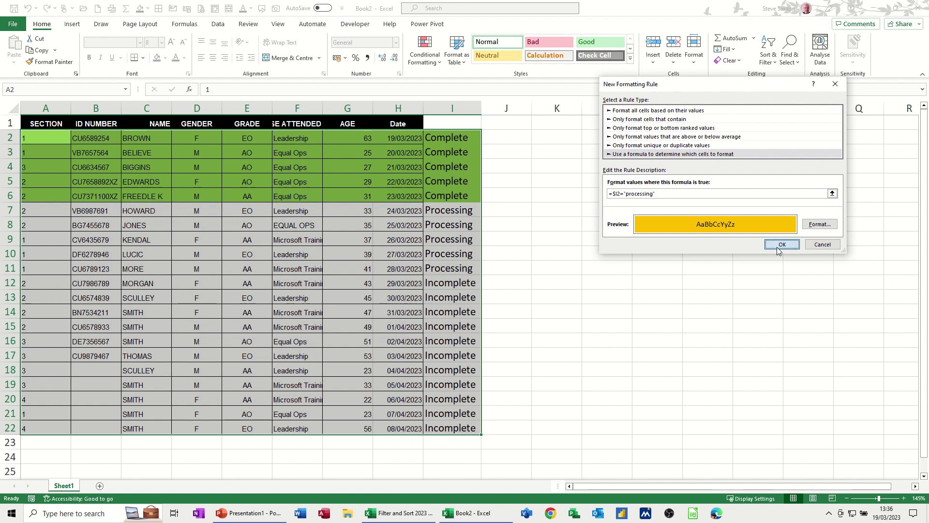
pyautogui.click(781, 245)
pyautogui.click(904, 240)
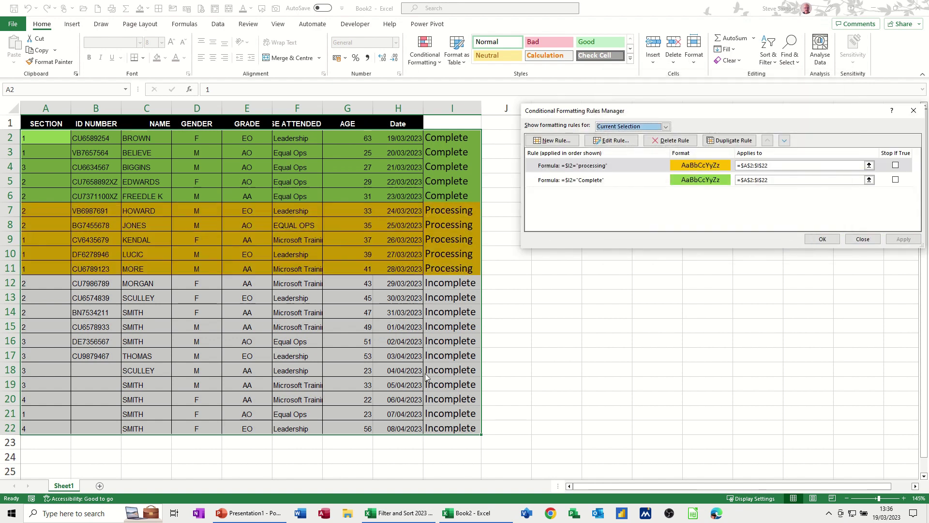
# Step: Add the formula rule =$I2="incomplete" with a red fill and close the Rules Manager
pyautogui.click(542, 142)
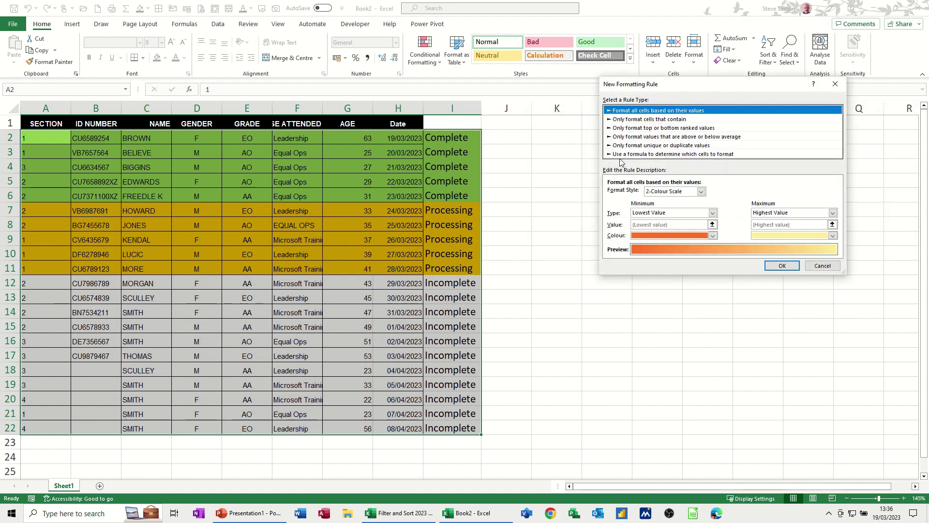
pyautogui.click(625, 154)
pyautogui.click(823, 194)
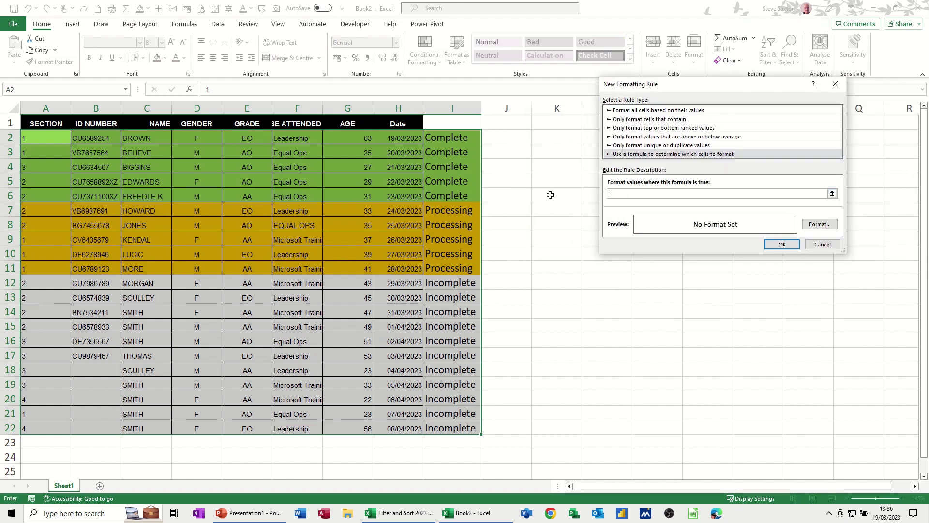
pyautogui.click(438, 139)
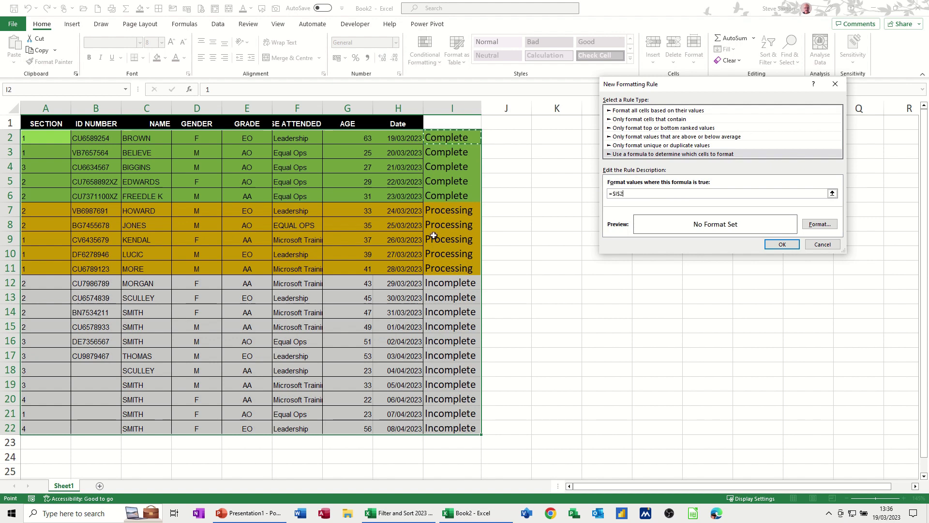
pyautogui.click(622, 193)
pyautogui.click(620, 193)
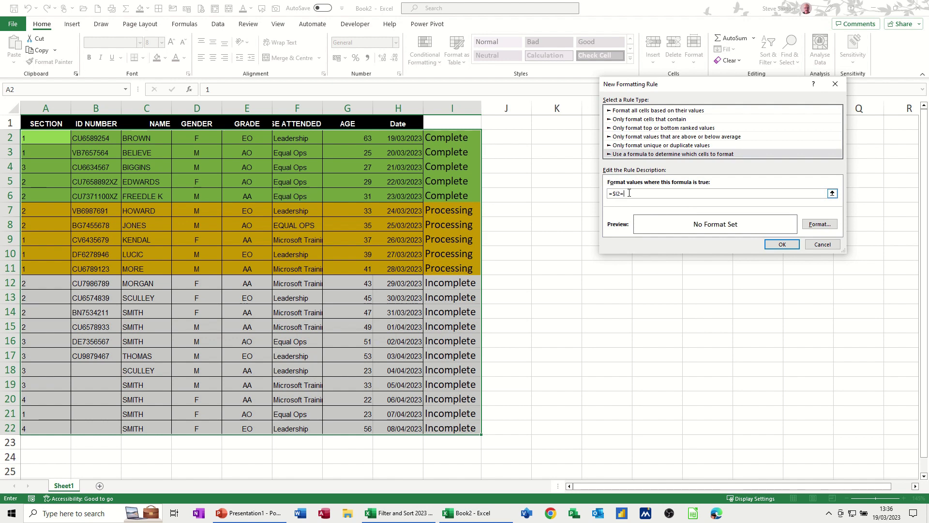
pyautogui.write('=incomplete')
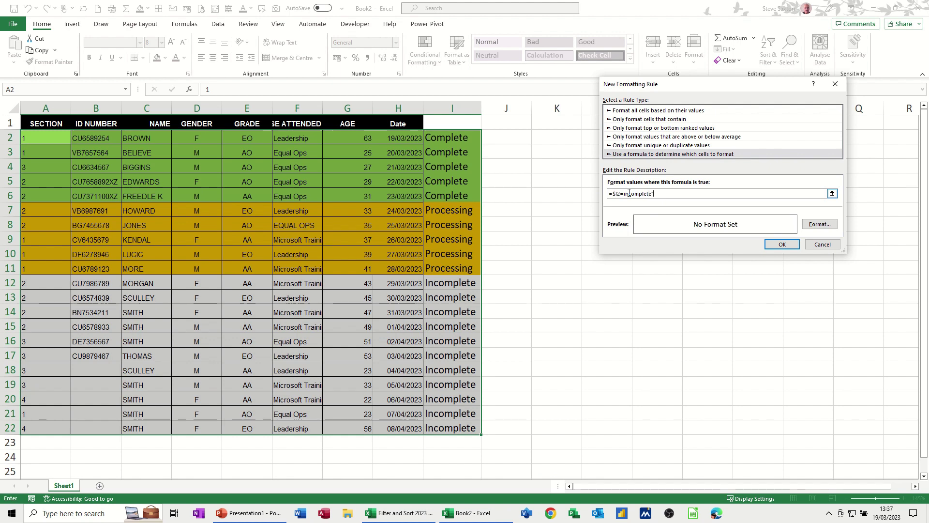
pyautogui.write('"')
pyautogui.write('"')
pyautogui.click(819, 224)
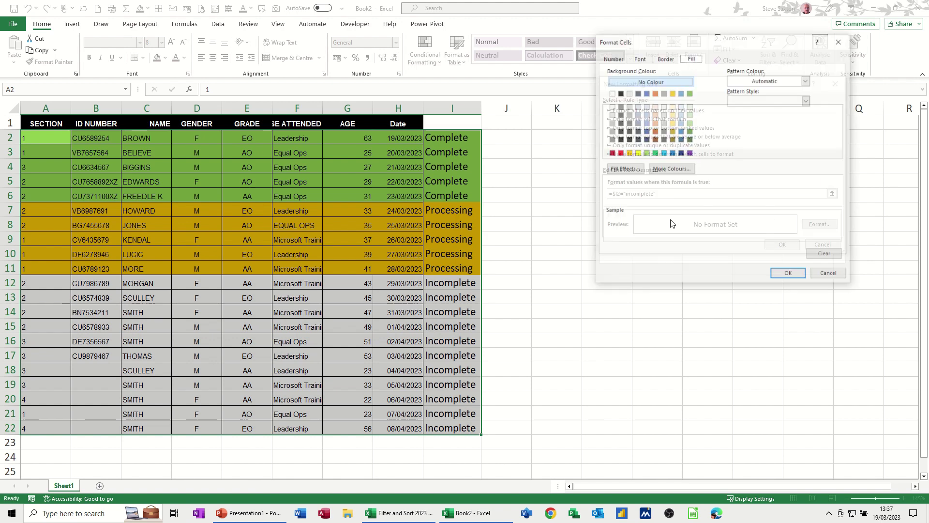
pyautogui.click(620, 153)
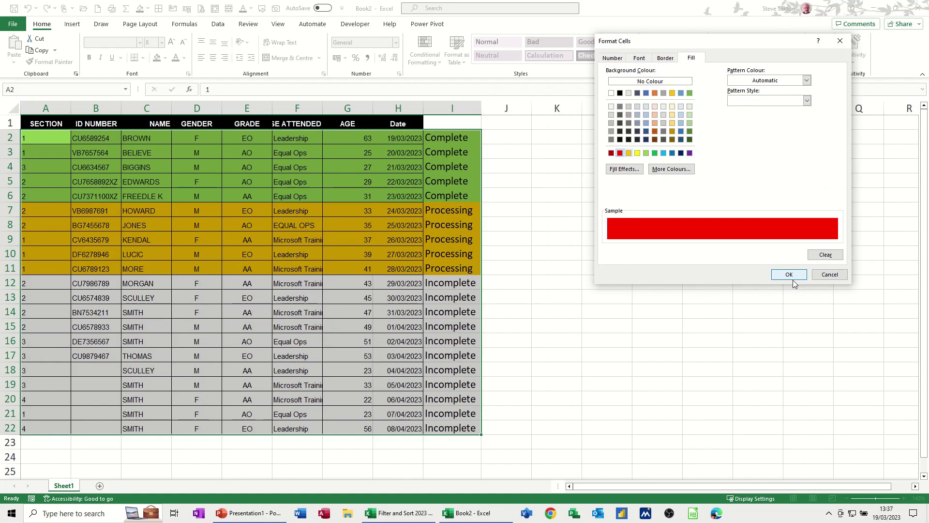
pyautogui.click(791, 277)
pyautogui.click(774, 243)
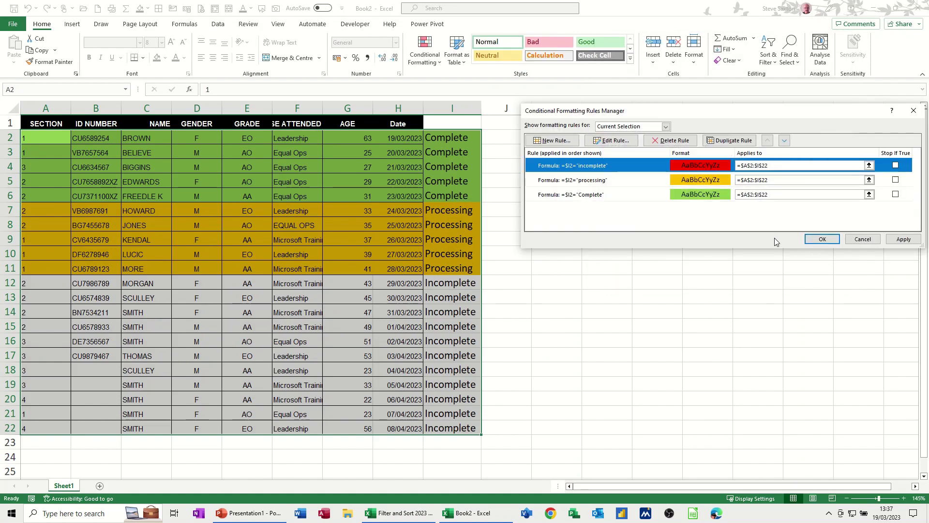
pyautogui.click(820, 241)
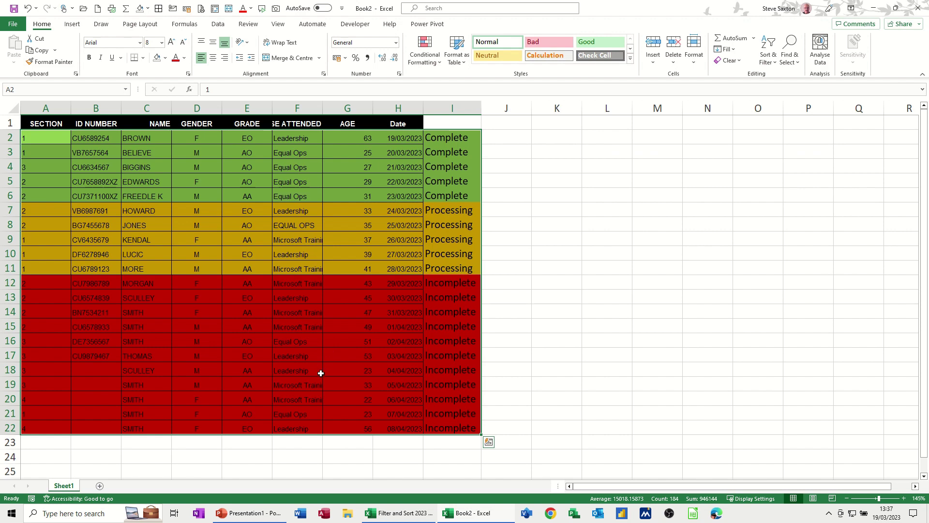
# Step: Fill Complete from I6 into I7 and Processing from I11 down through I15
pyautogui.click(463, 197)
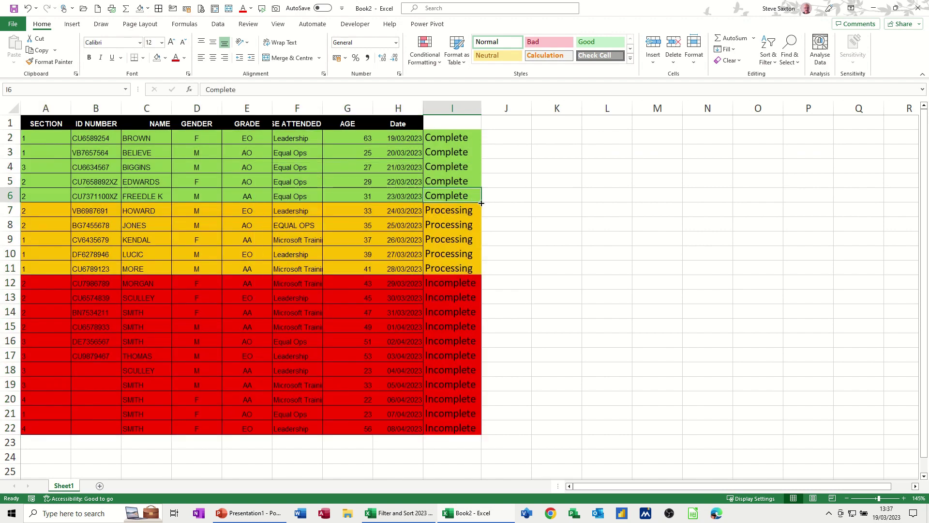
pyautogui.moveTo(481, 203); pyautogui.dragTo(482, 216)
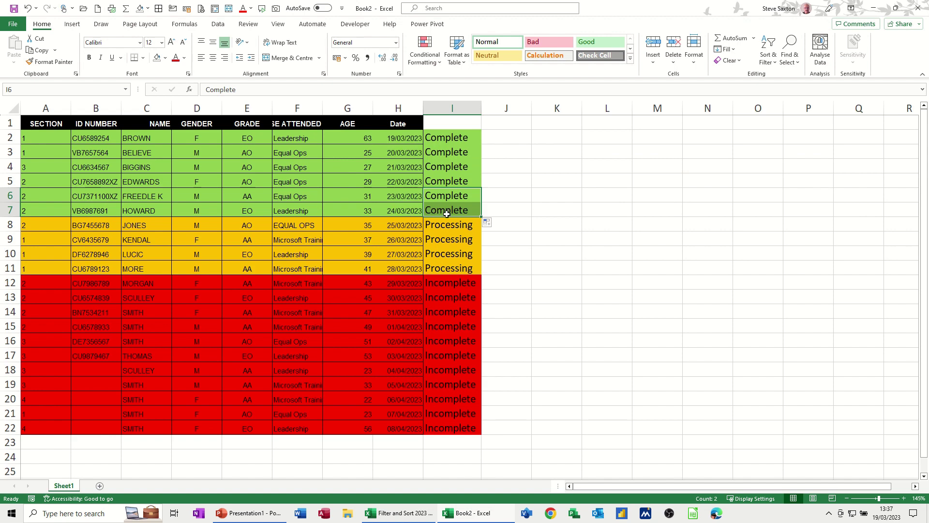
pyautogui.click(451, 270)
pyautogui.moveTo(481, 275); pyautogui.dragTo(480, 328)
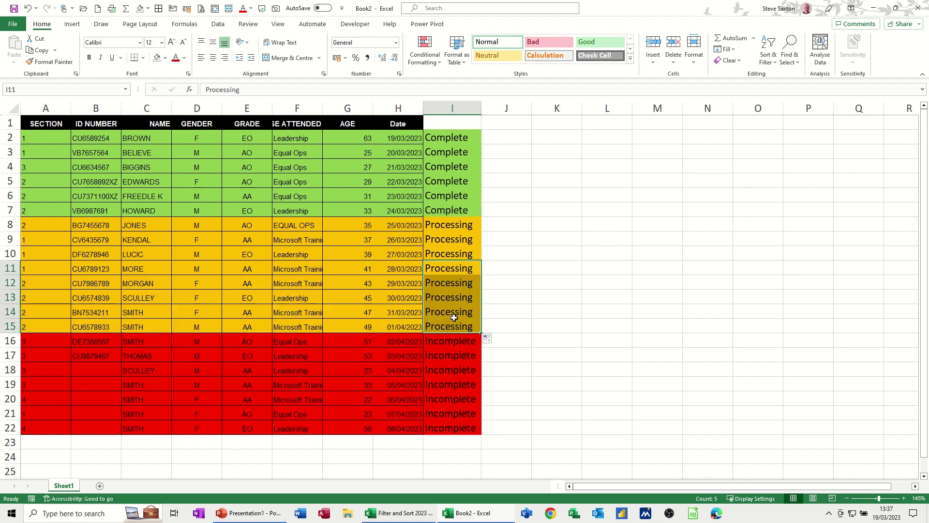
# Step: Copy the Complete status from cell I7 into cell I19
pyautogui.click(458, 208)
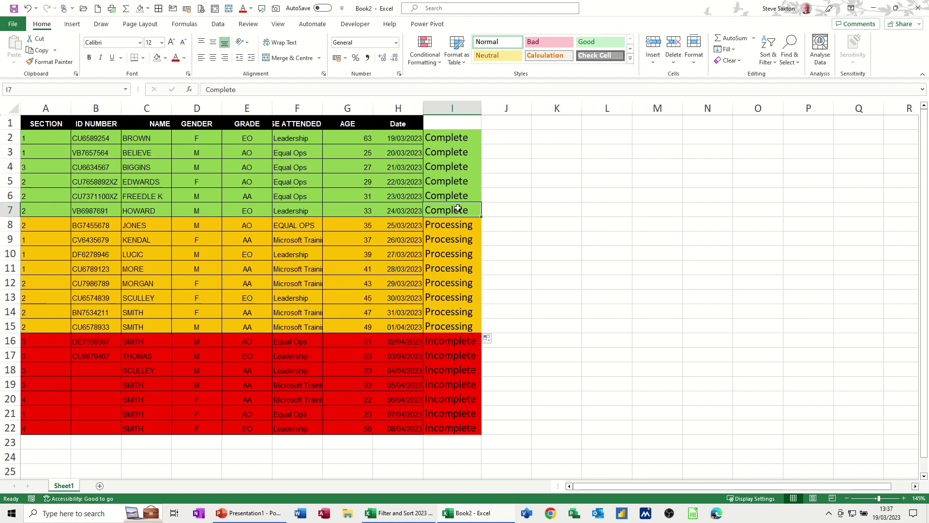
pyautogui.rightClick(458, 208)
pyautogui.click(484, 235)
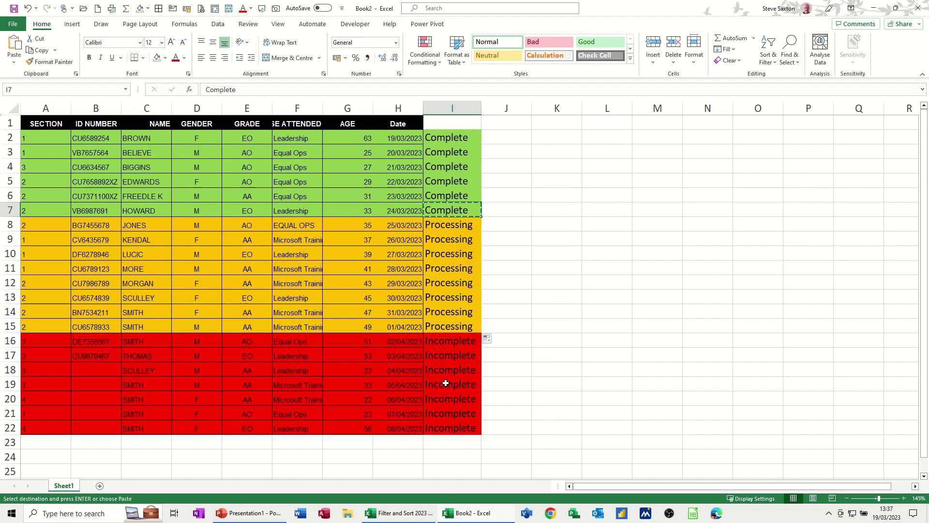
pyautogui.click(445, 383)
pyautogui.rightClick(445, 383)
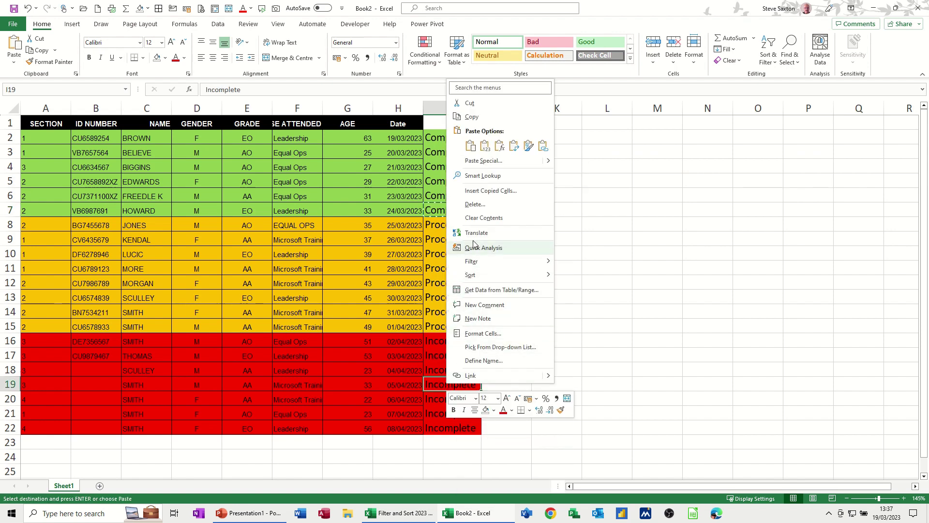
pyautogui.click(470, 146)
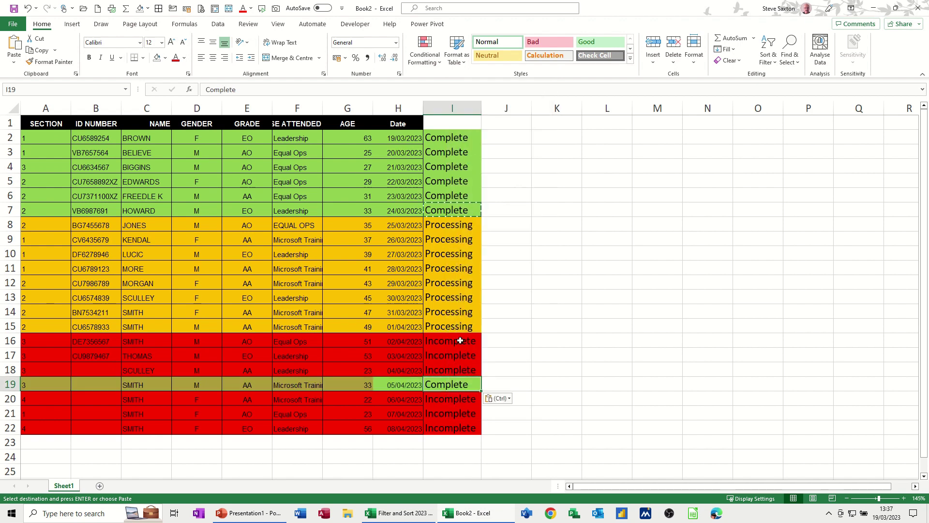